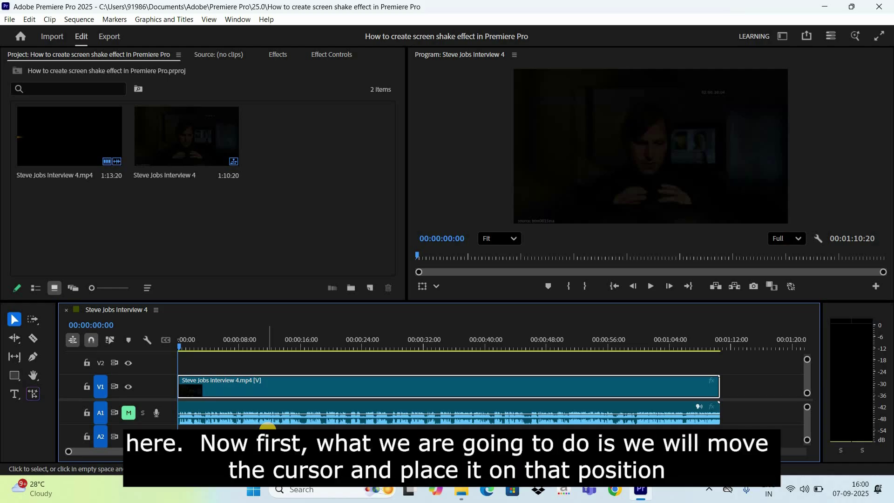
- Place the playhead at 00:00:03:10 in the Steve Jobs Interview 4 sequence
key(space)
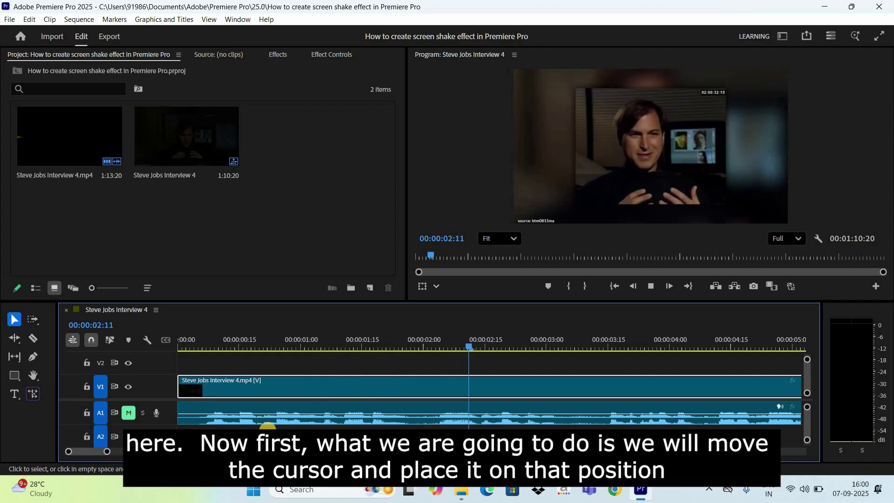
key(space)
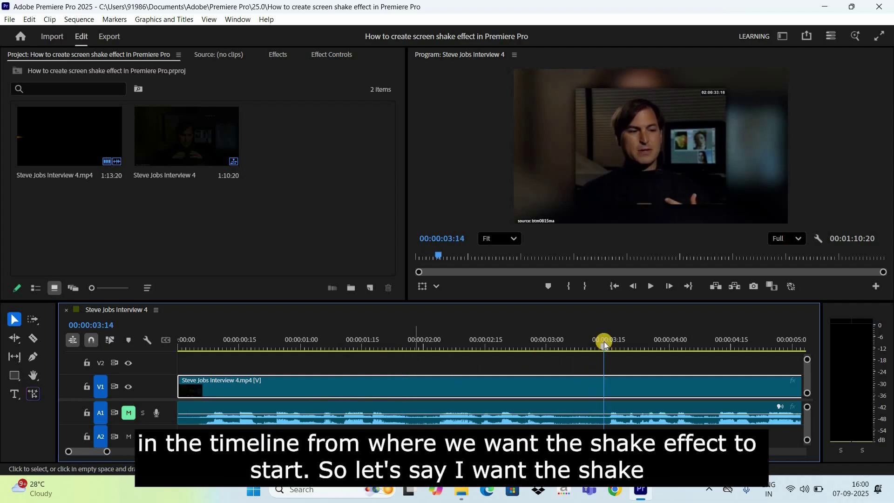
click(604, 347)
drag(600, 348, 588, 348)
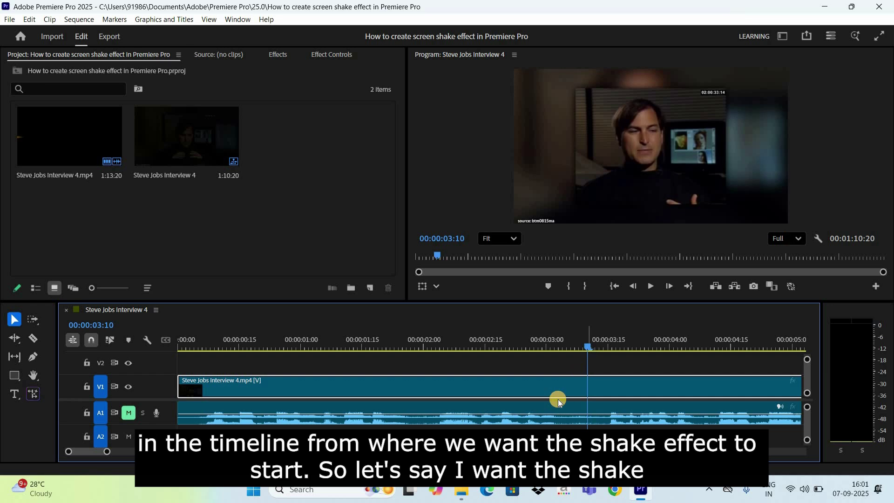
key(minus)
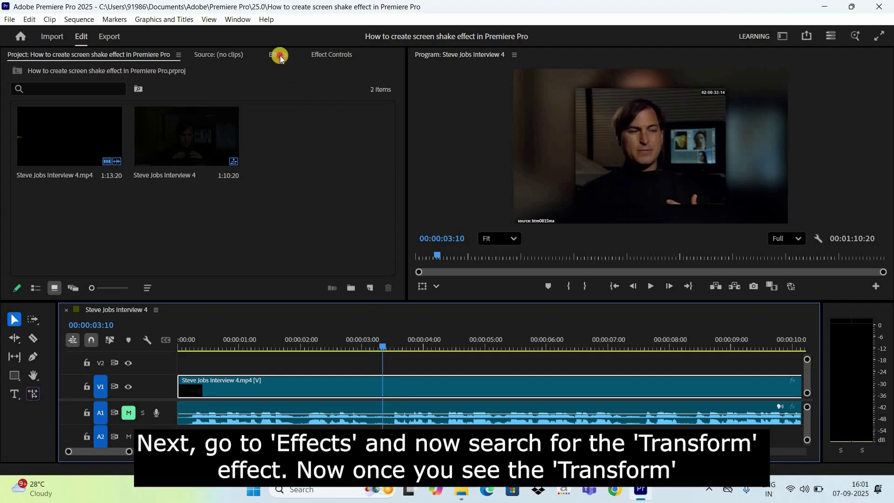
- Search the effects for "transform" and apply the Transform video effect to the Steve Jobs Interview 4.mp4 clip on V1
key(shift+7)
click(90, 73)
text(trans)
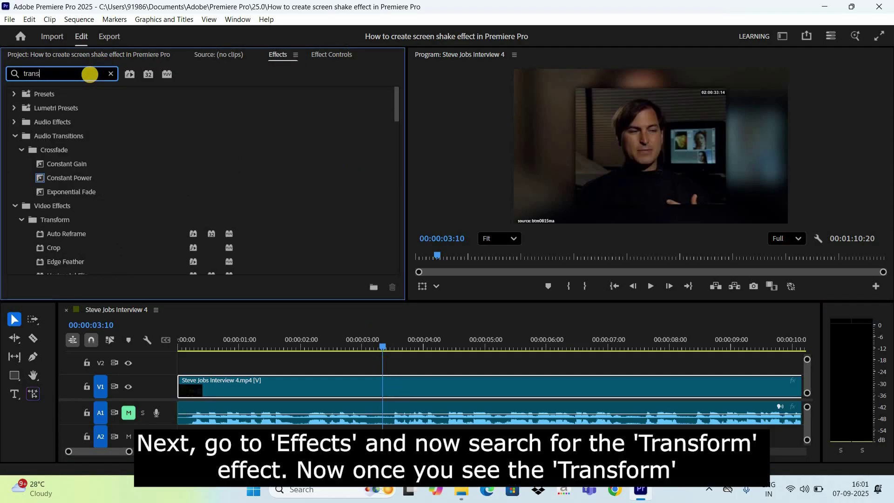
text(form)
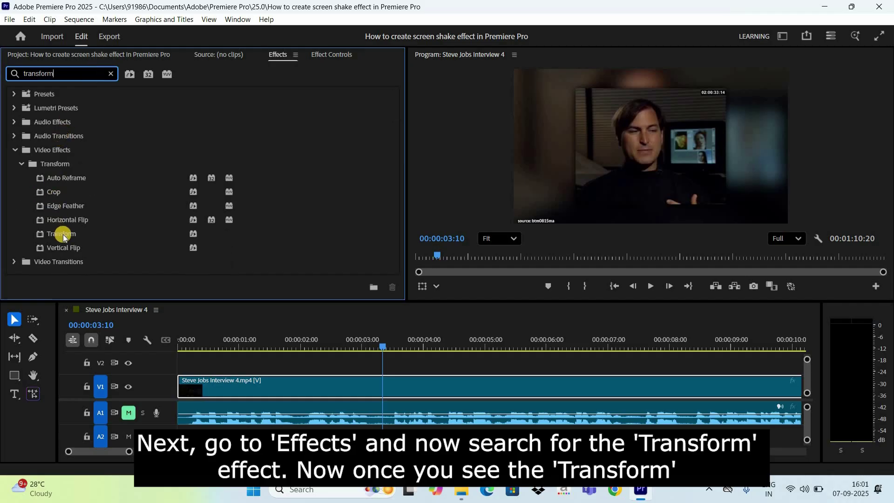
drag(63, 234, 275, 386)
- Enable keyframe animation for the Transform effect's Scale and Rotation at 00:00:03:10
click(330, 55)
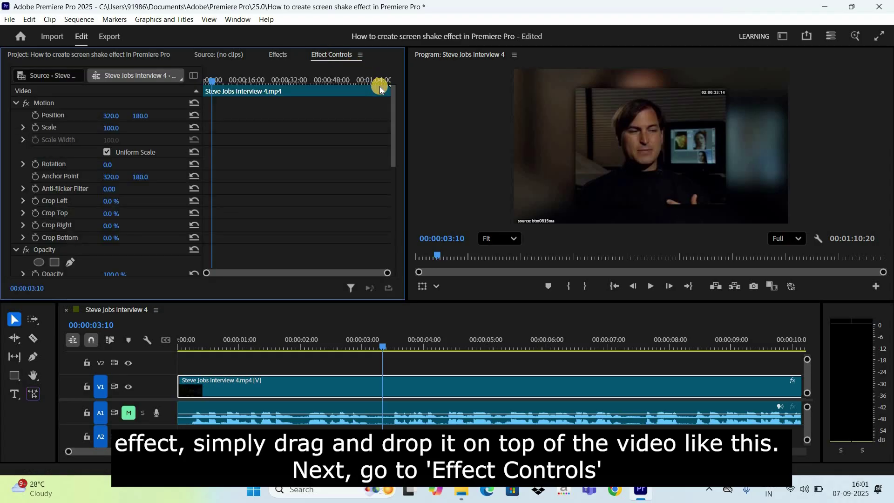
drag(395, 109, 394, 198)
scroll(99, 156, down, 2)
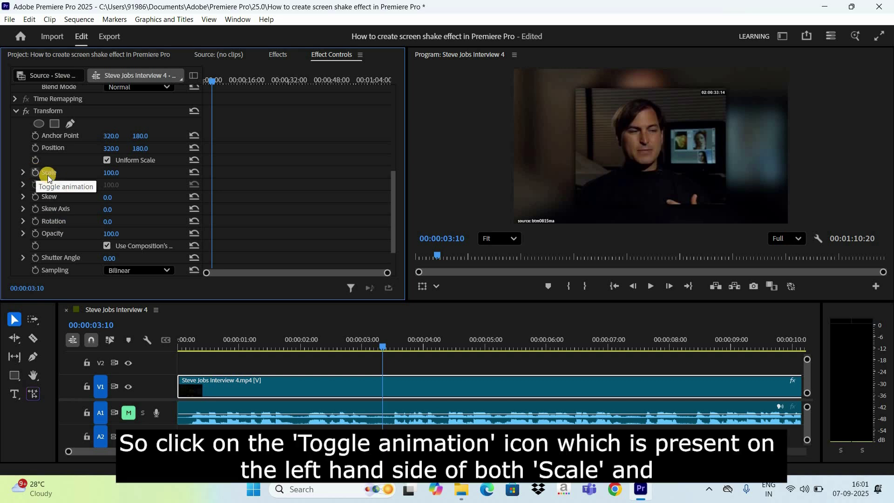
click(35, 222)
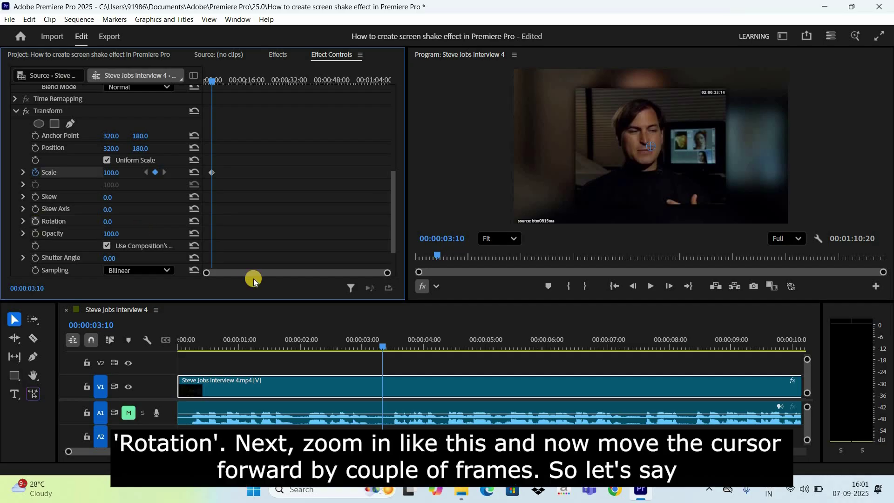
- Add Transform Scale and Rotation keyframes with unchanged values at 00:00:04:10
drag(348, 275, 278, 273)
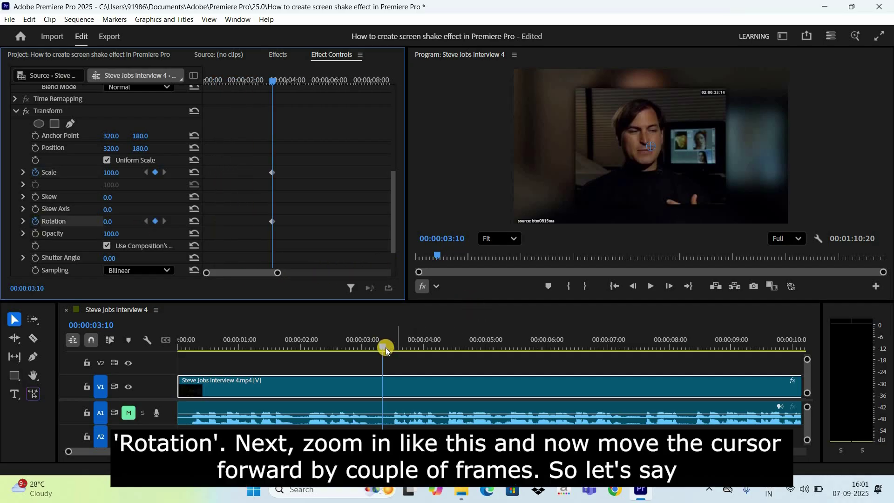
drag(394, 350, 445, 355)
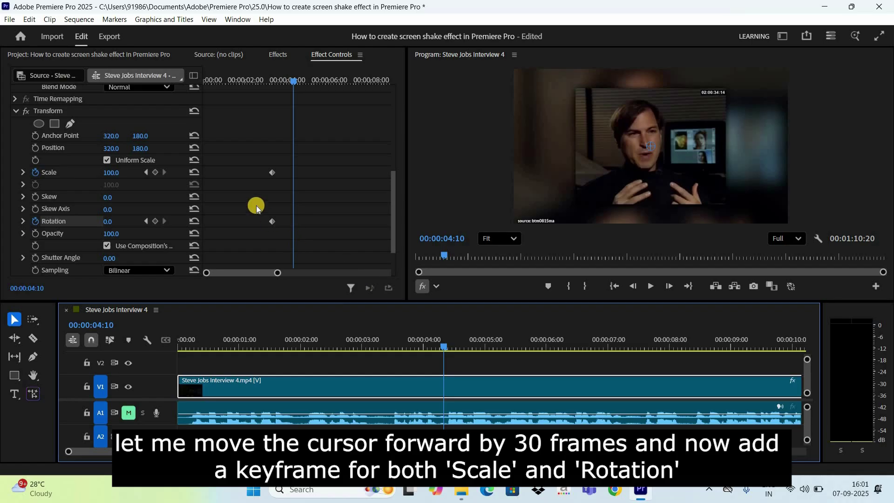
click(155, 172)
click(155, 222)
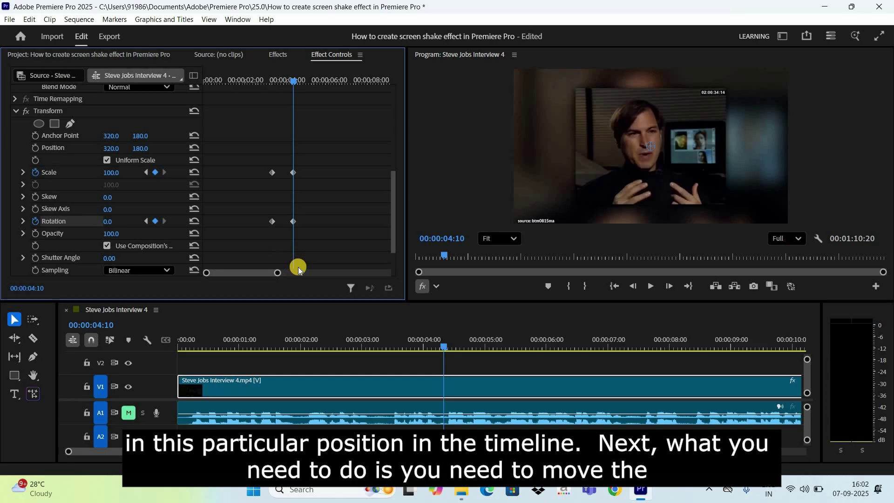
- Set the Transform effect's Scale to 110 at 00:00:03:25, midway between the two Scale keyframes
drag(278, 274, 252, 274)
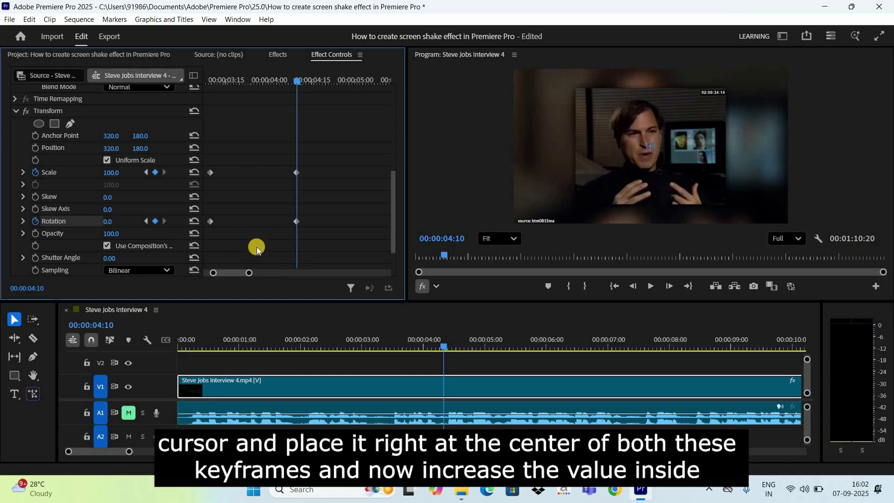
key(Left)
key(Left)
key(Left)
key(Left)
key(Left)
key(Left)
key(Left)
key(Left)
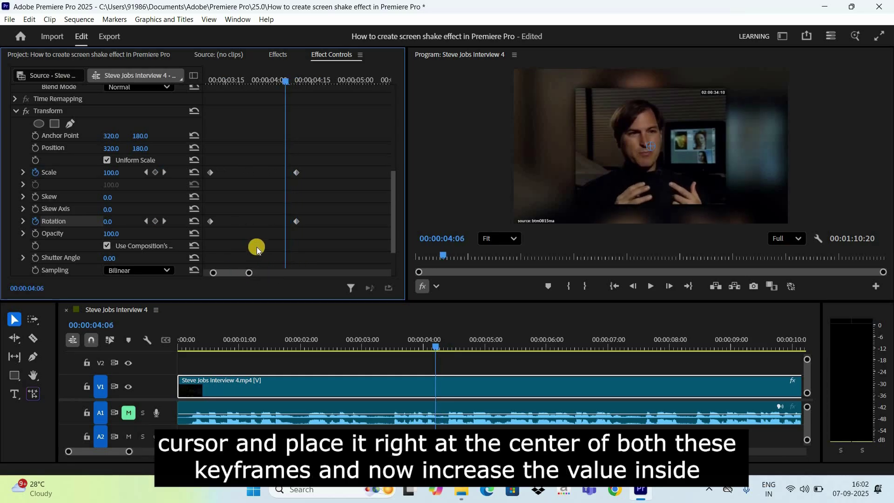
key(Left)
key(Left)
key(Left)
key(Left)
key(Left)
key(Left)
key(Left)
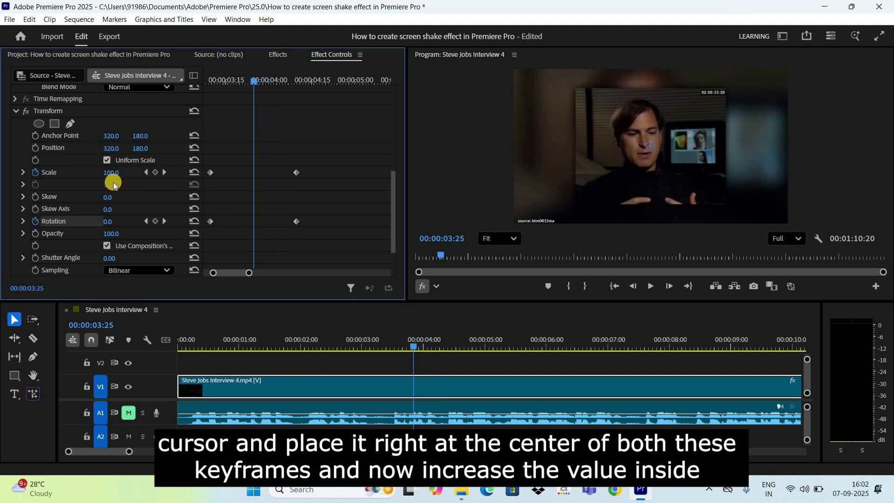
click(108, 172)
click(120, 170)
click(119, 171)
text(110)
key(Return)
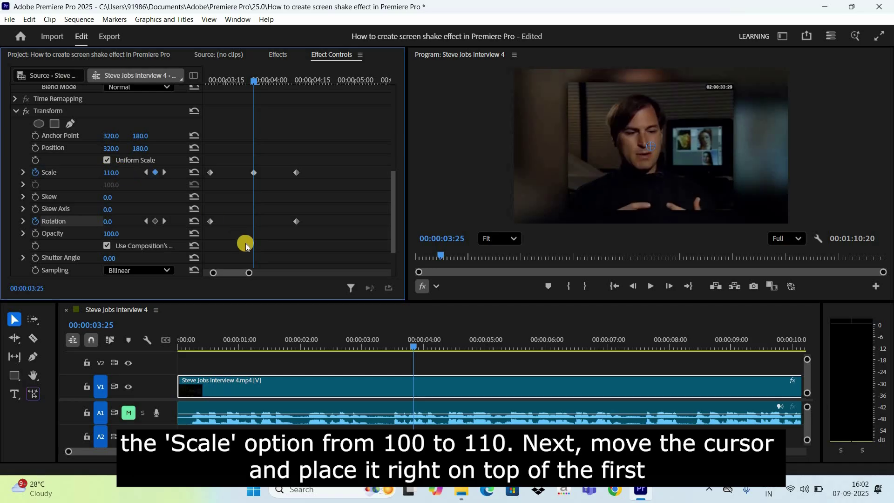
- Return to the first keyframe, advance two frames to 00:00:03:12, and set the Transform effect's Rotation to 1
key(Left)
key(Left)
key(Left)
key(Left)
key(Left)
key(Left)
key(Left)
key(Left)
key(Left)
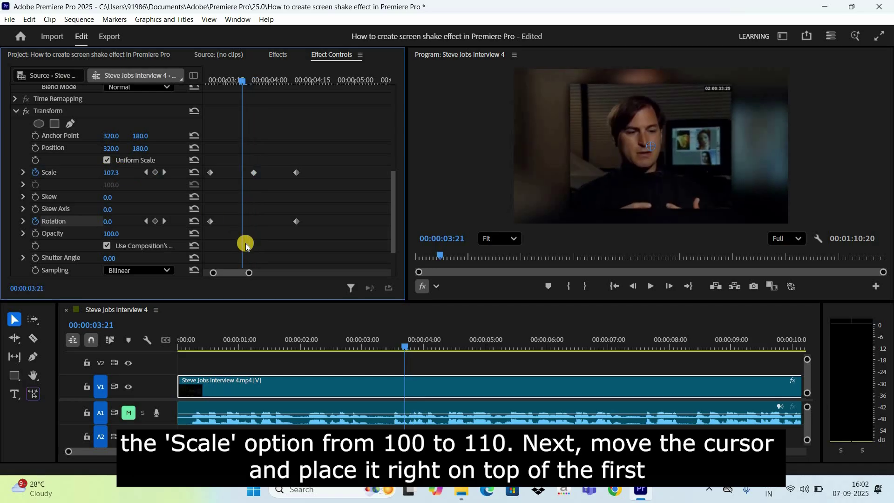
key(Left)
key(Left)
key(Left)
key(Left)
key(Left)
key(Left)
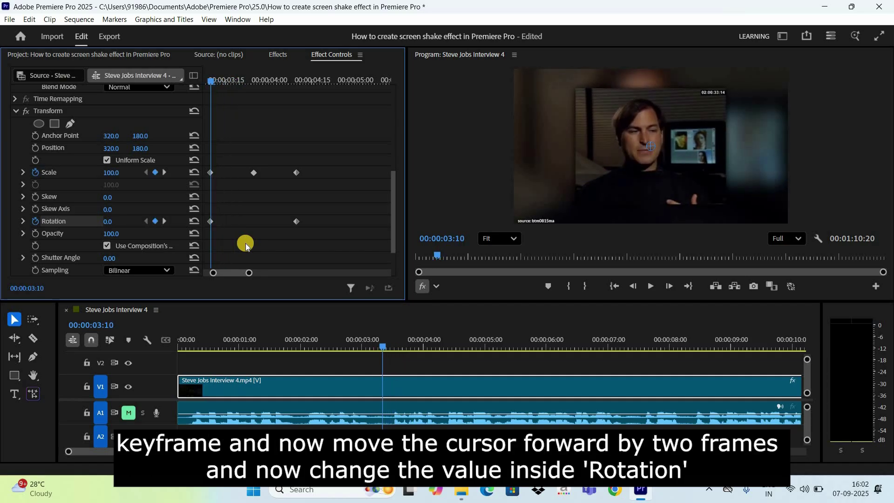
key(Right)
key(Right)
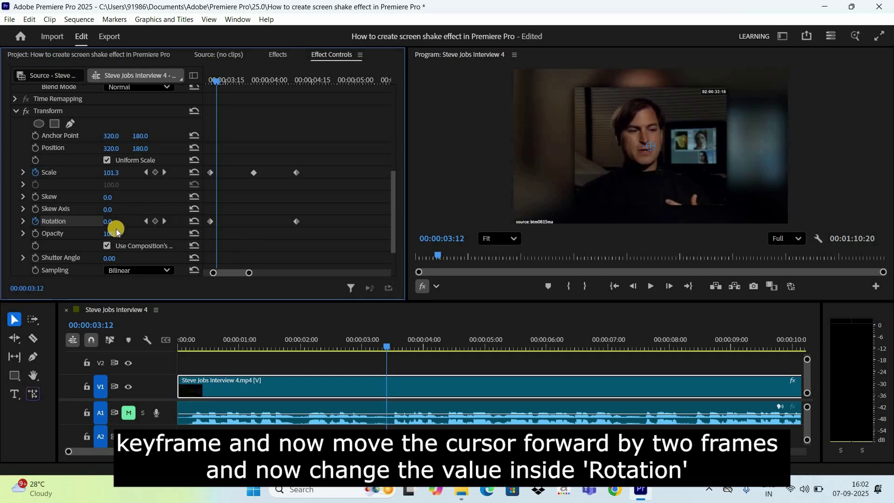
click(113, 221)
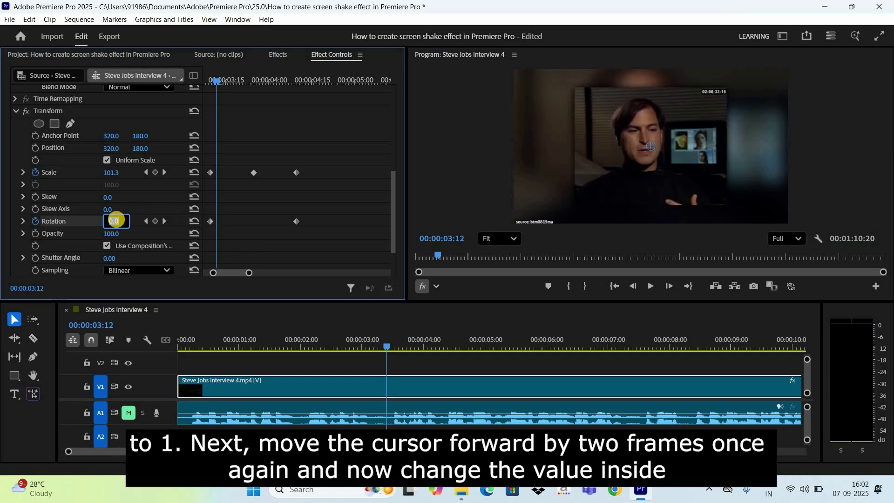
text(1)
key(Return)
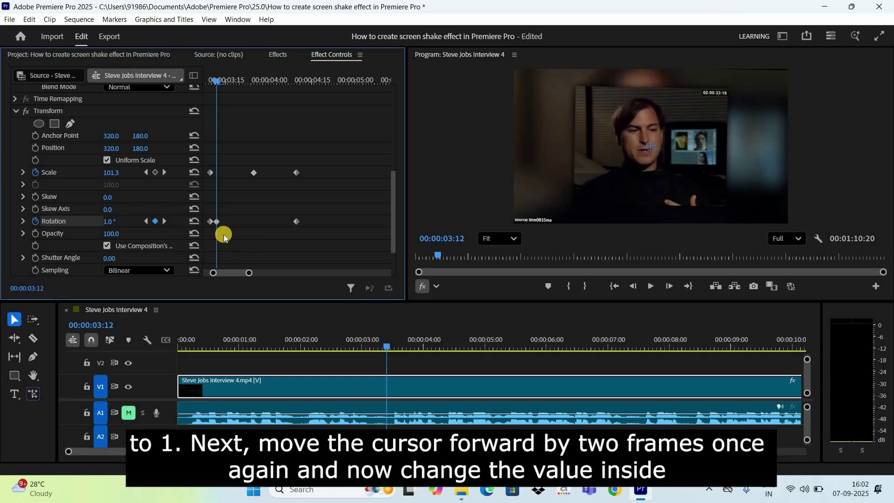
- Advance two frames to 00:00:03:14 and set the Transform effect's Rotation to -1
key(Right)
key(Right)
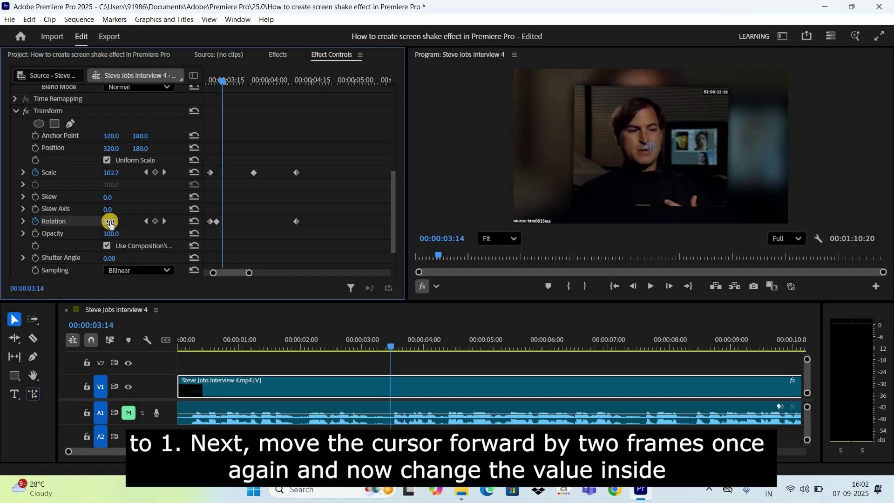
click(114, 222)
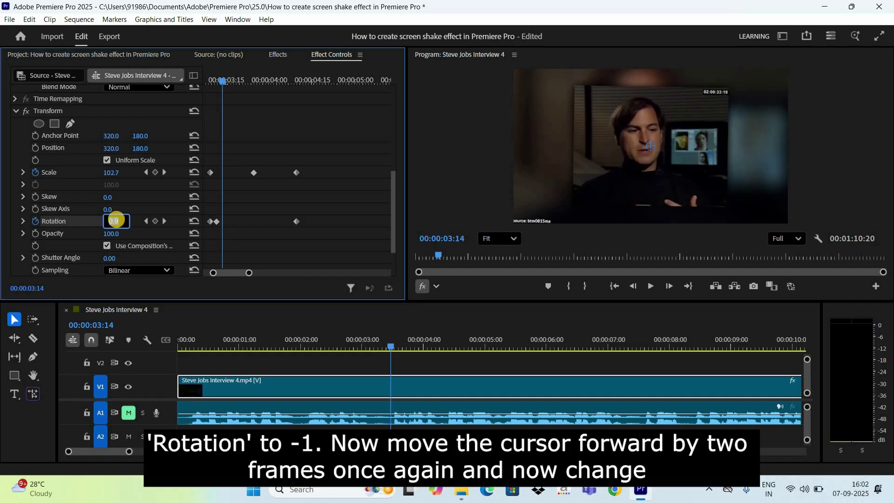
text(-1)
key(Return)
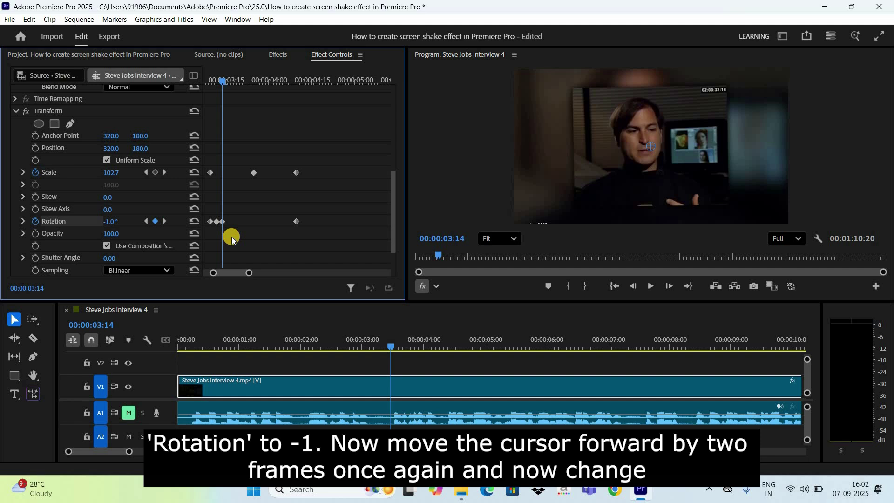
- Advance two frames to 00:00:03:16 and set the Transform effect's Rotation to 1.2
key(Right)
key(Right)
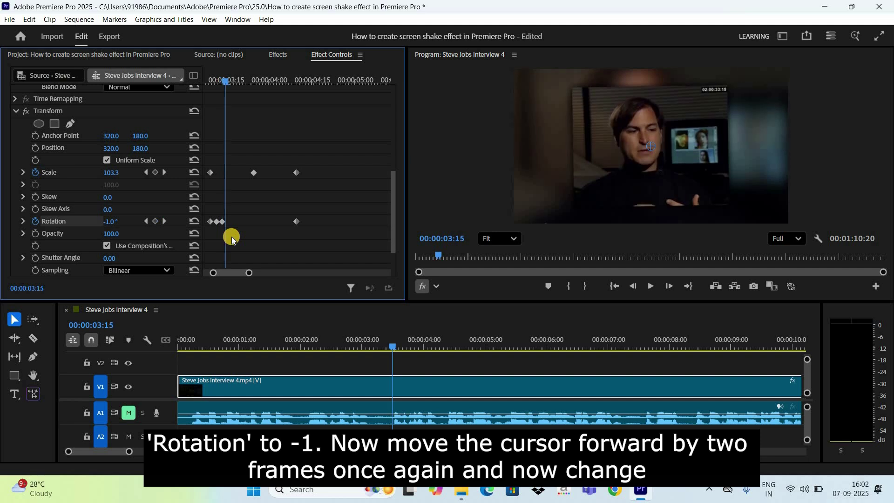
click(116, 219)
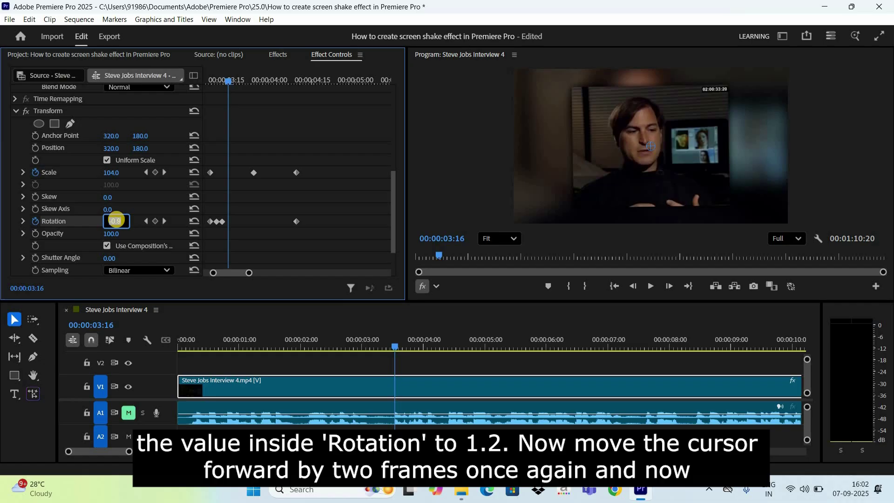
text(1.2)
key(Return)
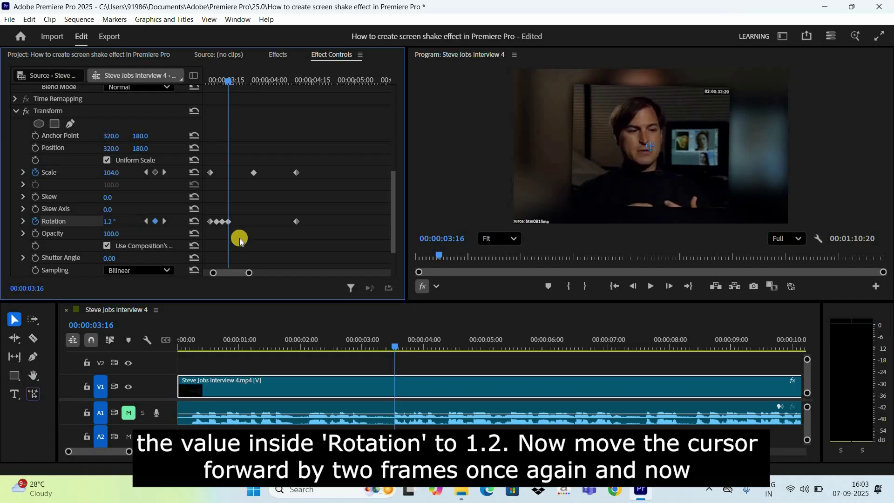
- Advance two frames to 00:00:03:18 and set the Transform effect's Rotation to -1.2
key(Right)
key(Right)
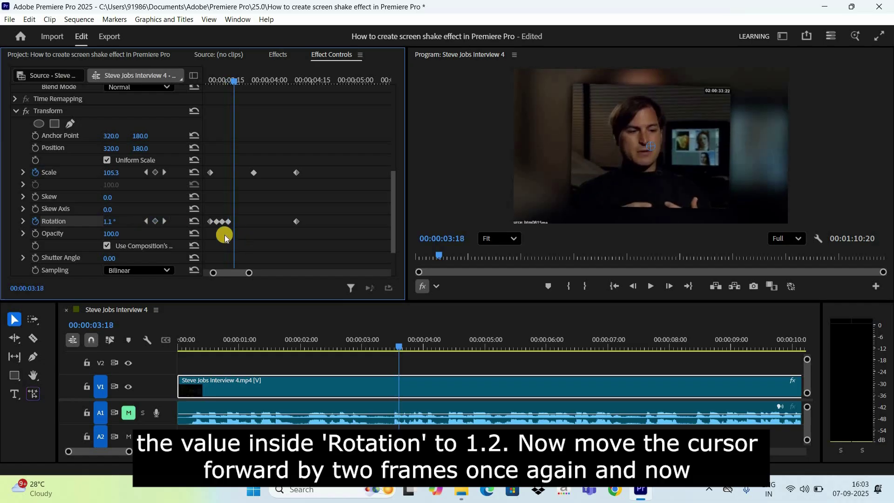
click(114, 223)
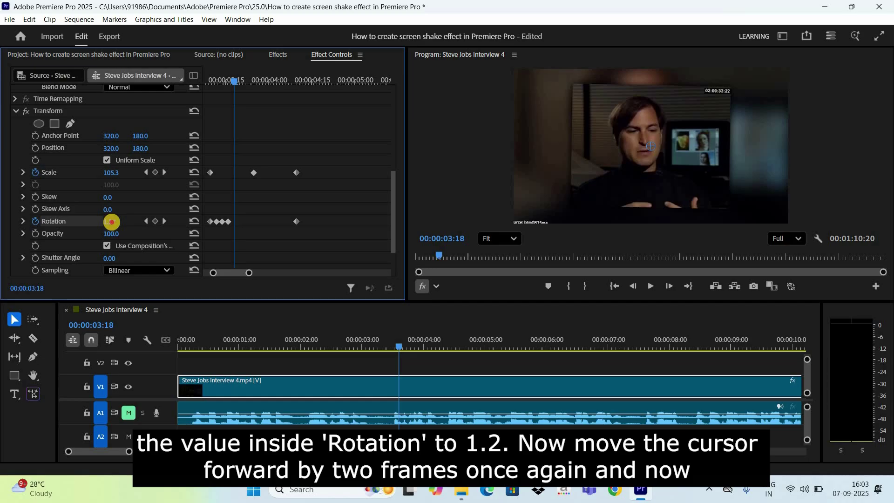
click(116, 219)
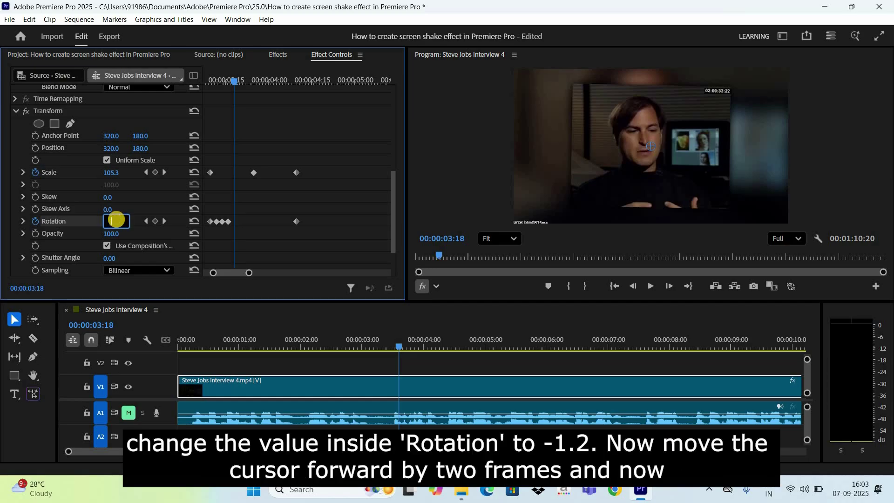
text(-1.2)
key(Return)
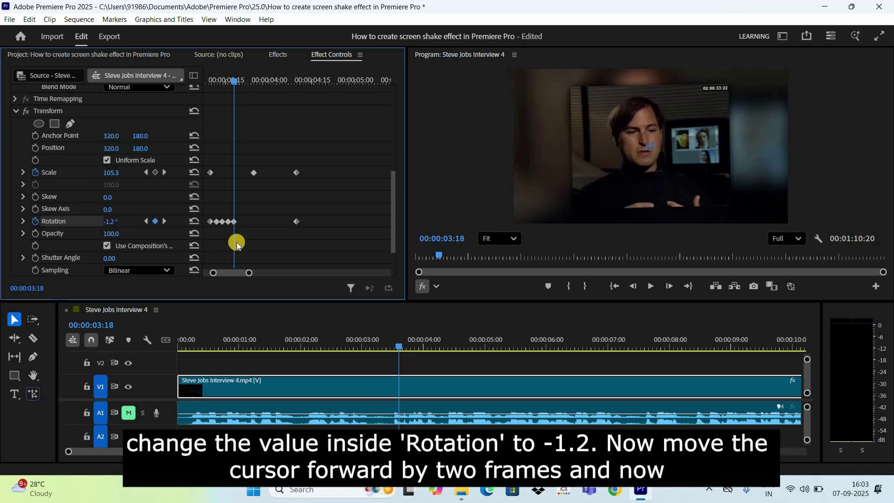
- Advance two frames to 00:00:03:20 and set the Transform effect's Rotation to 1.4
key(Right)
key(Right)
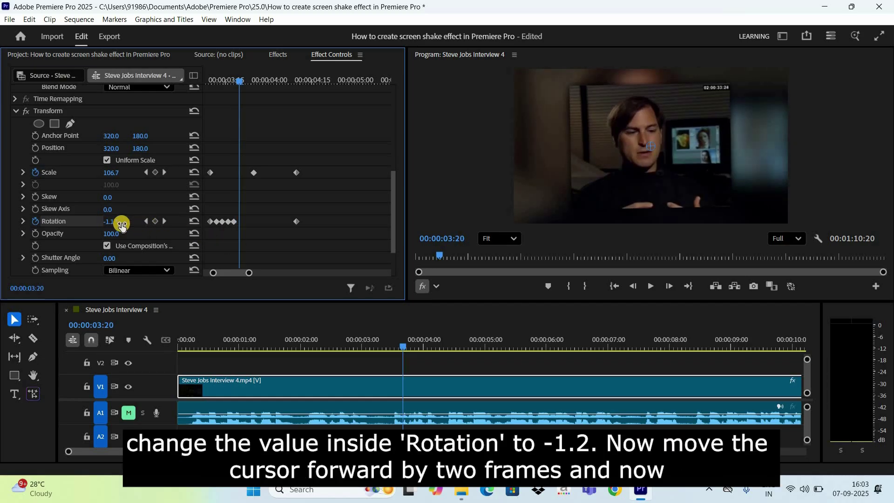
click(116, 220)
text(1.4)
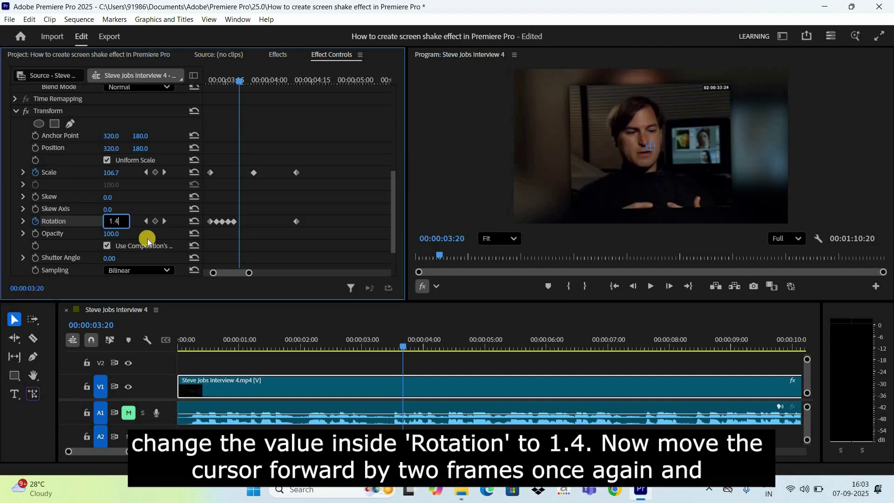
key(Return)
- Advance two frames to 00:00:03:22 and set the Transform effect's Rotation to -1.4
key(Right)
key(Right)
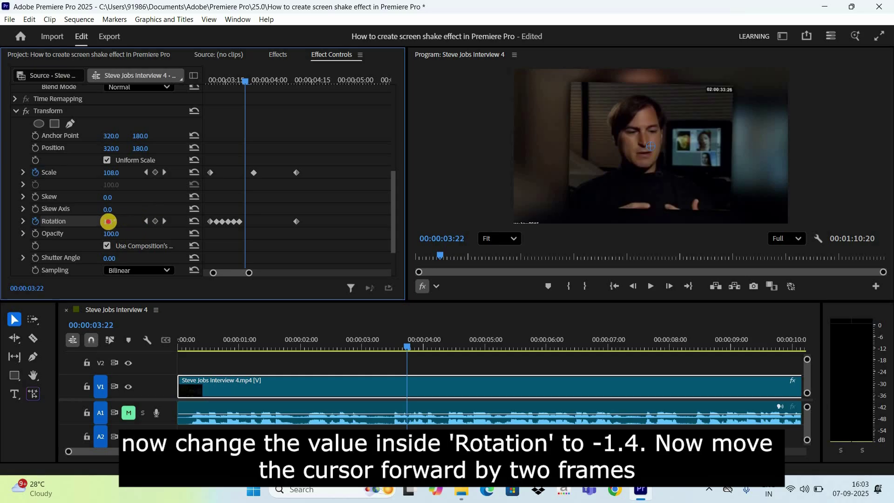
click(116, 220)
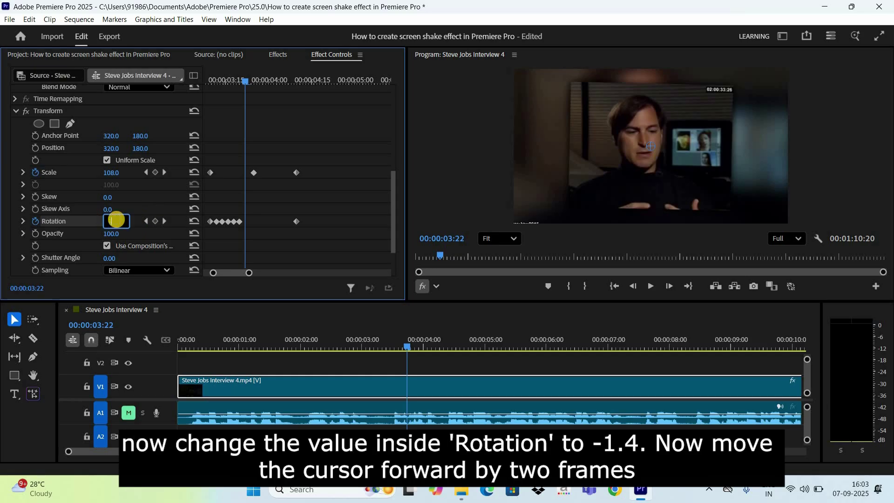
text(-1.4)
key(Return)
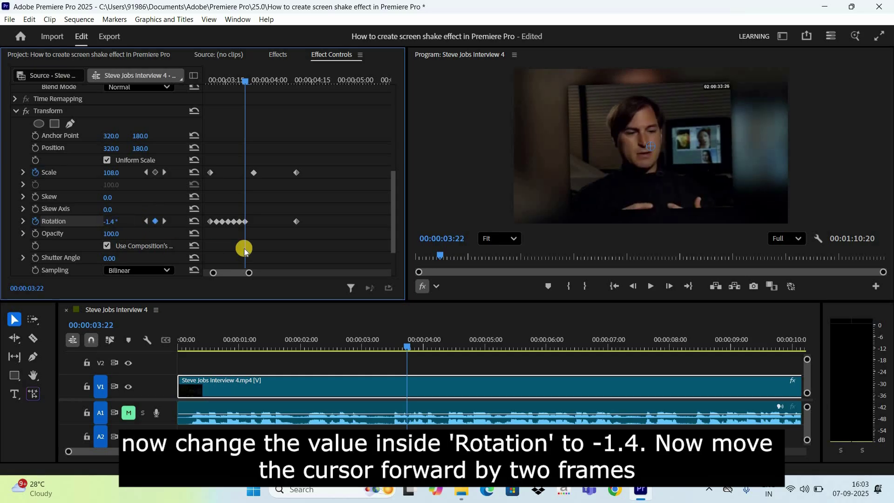
- Advance two frames to 00:00:03:24 and set the Transform effect's Rotation to 1.6
key(Right)
key(Right)
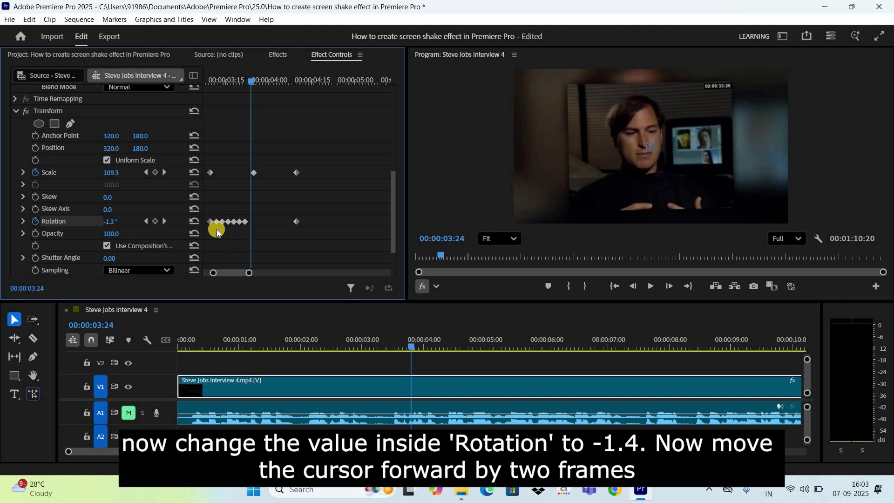
click(116, 219)
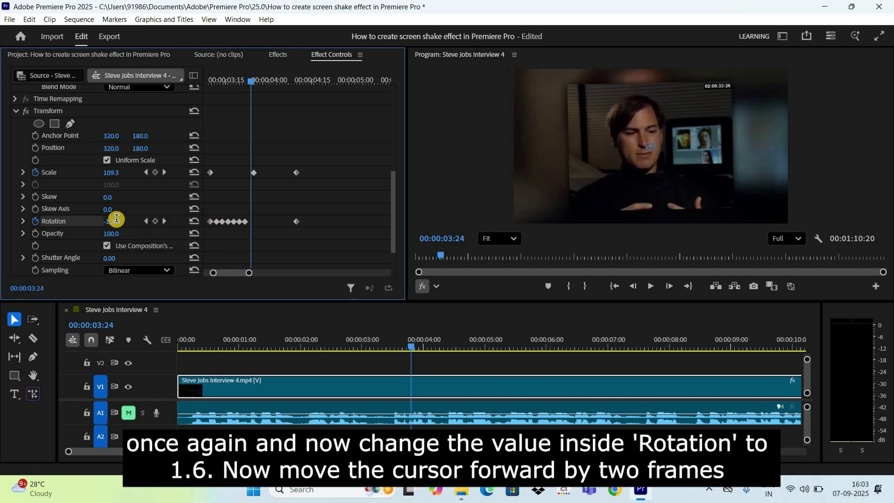
click(117, 218)
text(1.6)
key(Return)
- Advance two frames to 00:00:03:26 and set the Transform effect's Rotation to -1.6
key(Right)
key(Right)
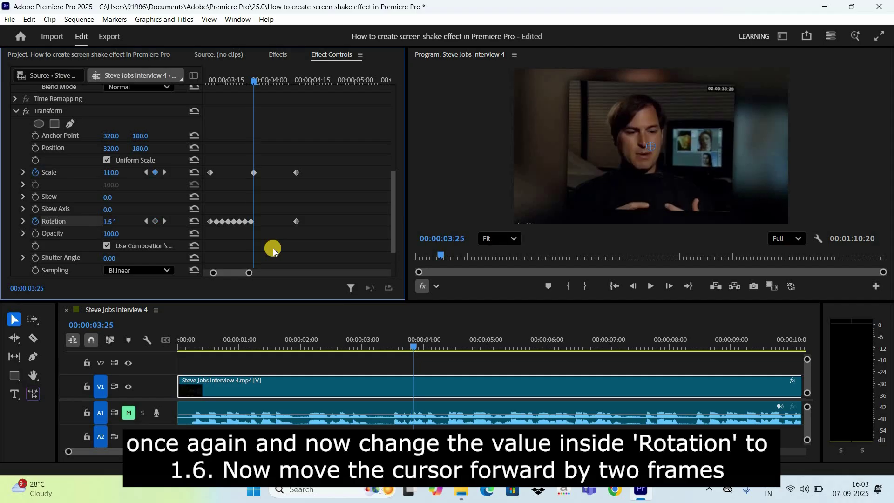
click(110, 221)
click(116, 220)
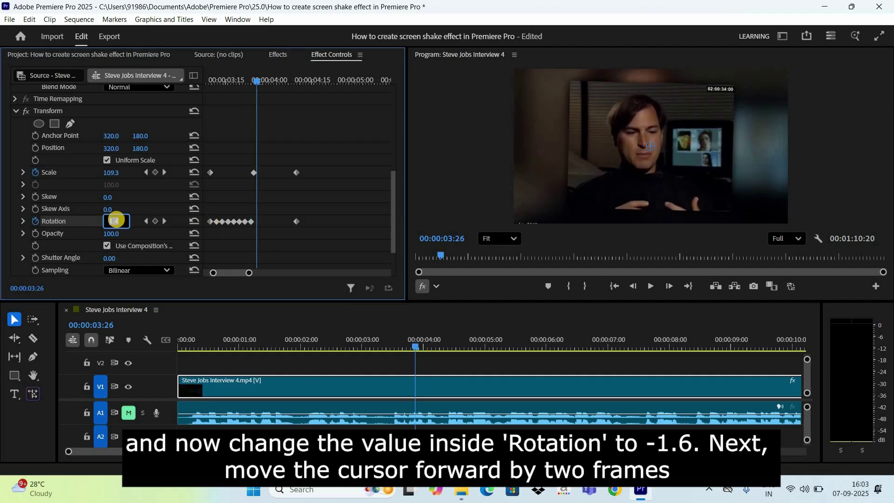
text(-1.6)
click(262, 250)
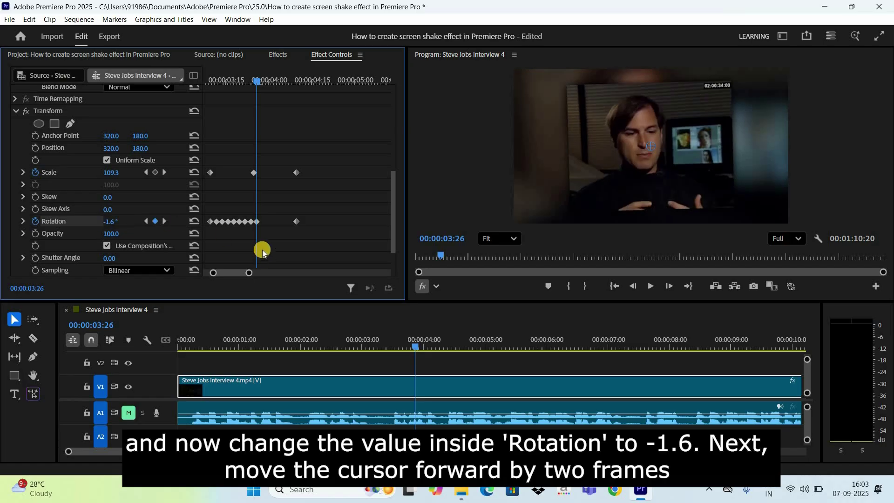
- Advance two frames to 00:00:03:28 and set the Transform effect's Rotation to 1.4
key(Right)
key(Right)
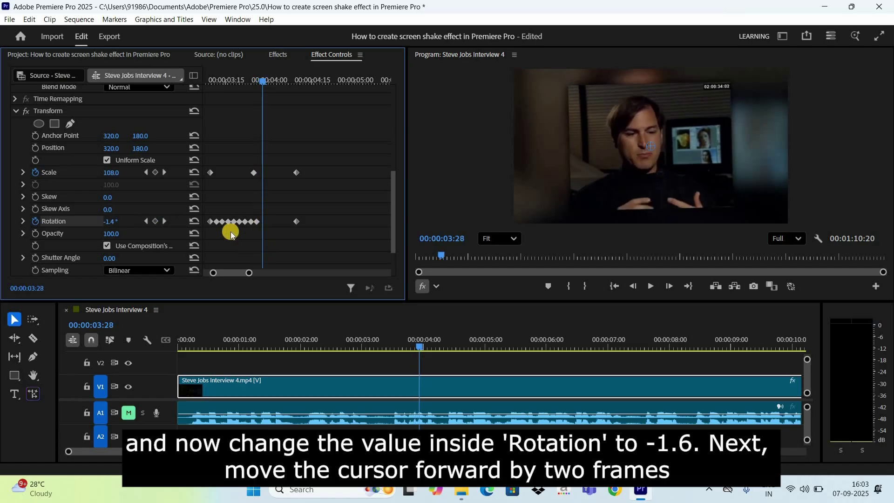
click(116, 220)
text(1.4)
key(Return)
- Advance two frames to 00:00:04:00 and set the Transform effect's Rotation to -1.4
key(Right)
key(Right)
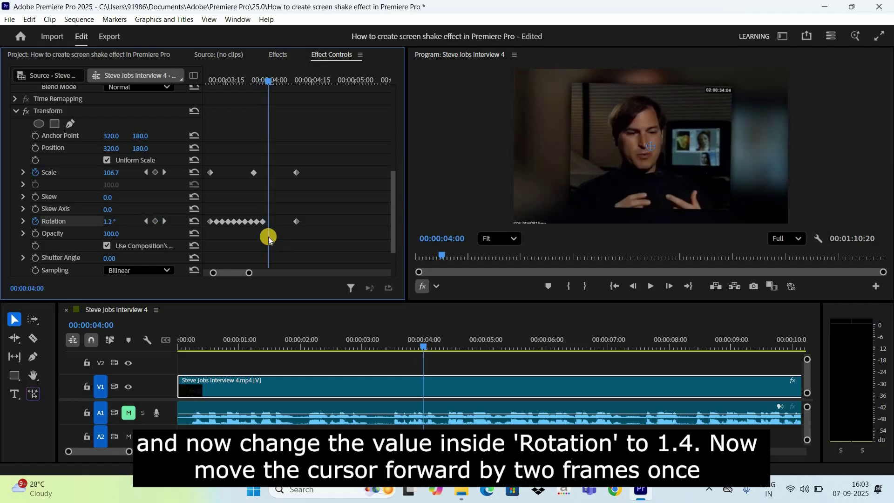
click(115, 221)
text(-1.4)
key(Return)
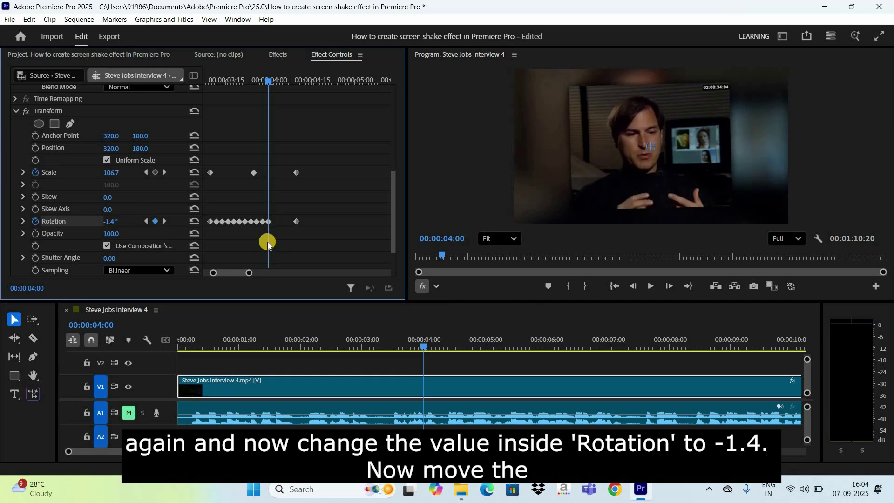
- Advance two frames to 00:00:04:02 and set the Transform effect's Rotation to 1.2
key(Left)
key(Right)
key(Right)
key(Right)
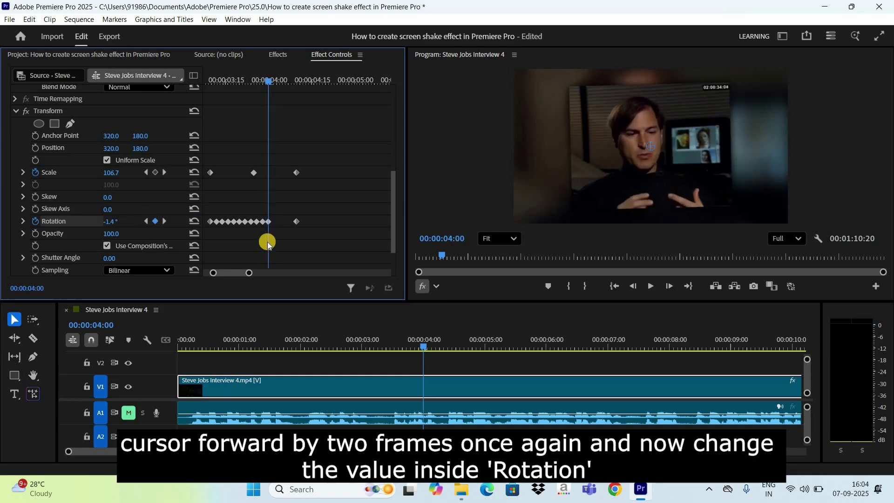
click(110, 222)
text(-1)
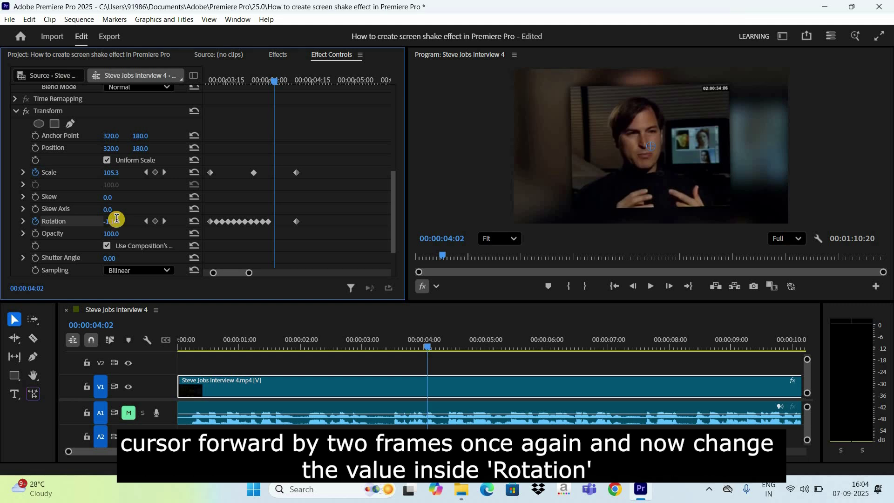
click(116, 219)
text(1.1)
key(Return)
- Advance two frames to 00:00:04:04 and set the Transform effect's Rotation to -1.2
key(Right)
key(Right)
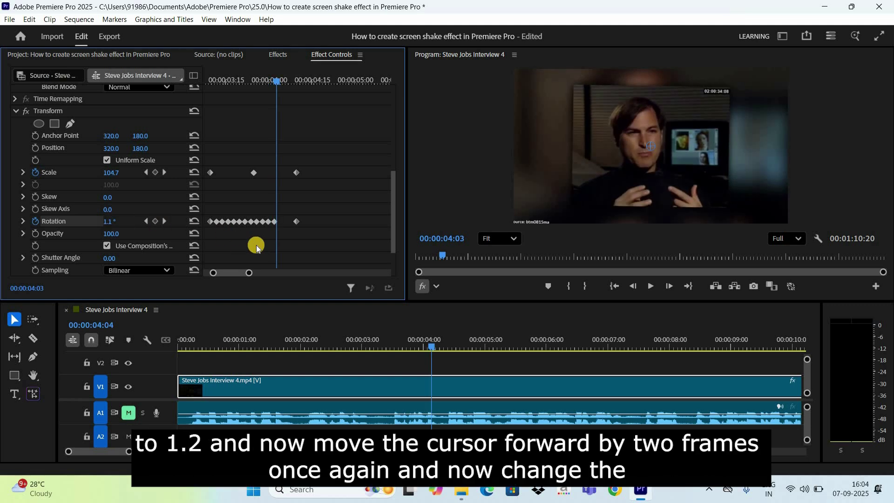
click(108, 221)
click(116, 220)
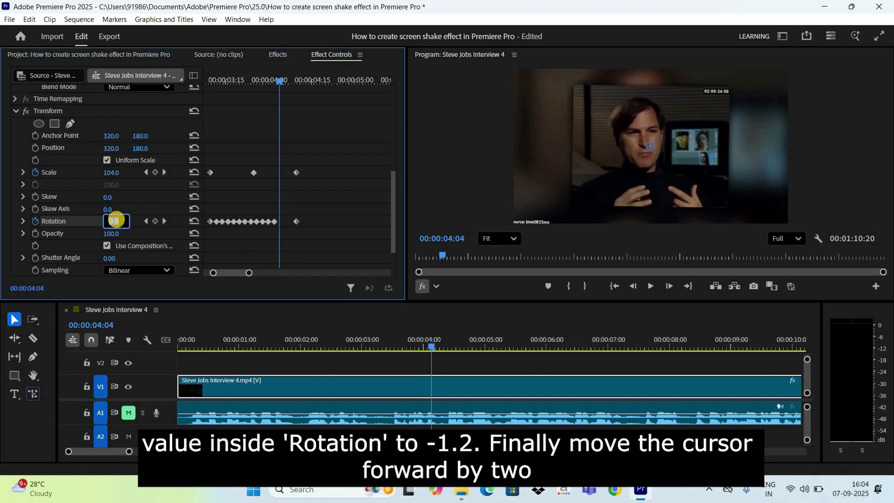
text(-1.2)
click(234, 235)
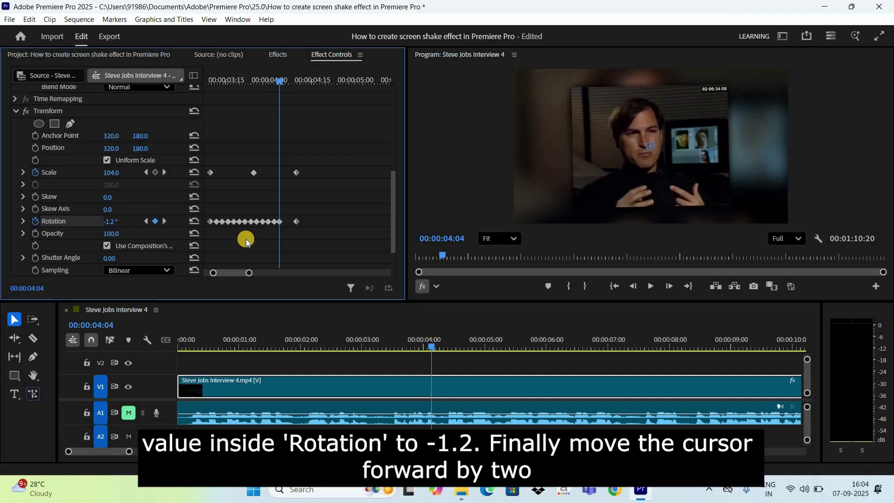
- Advance two frames to 00:00:04:06 and set the Transform effect's Rotation to 1
key(Right)
key(Right)
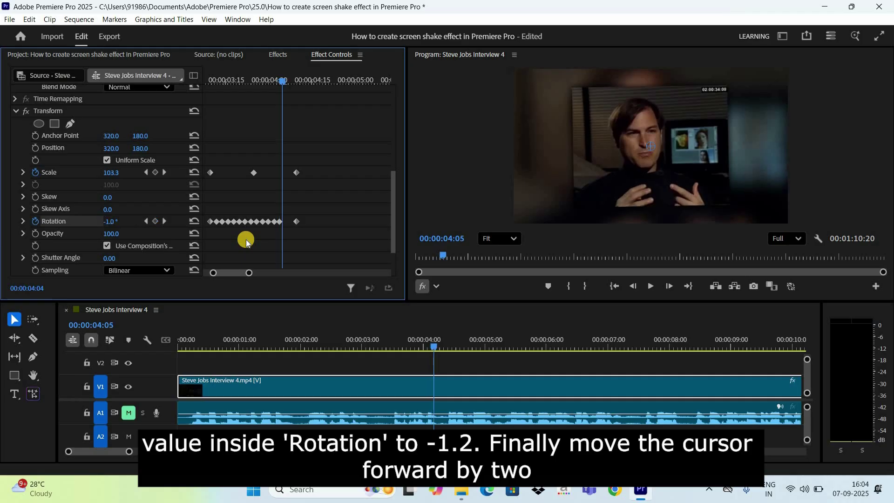
click(116, 222)
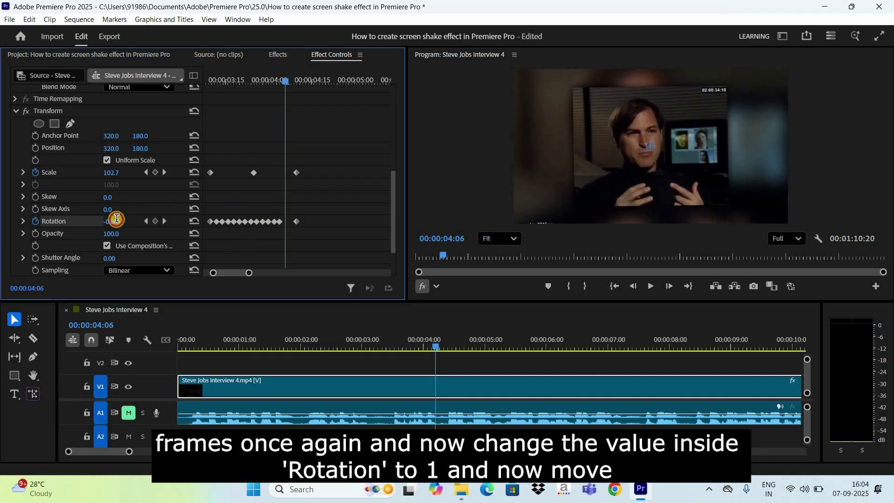
text(1)
click(262, 247)
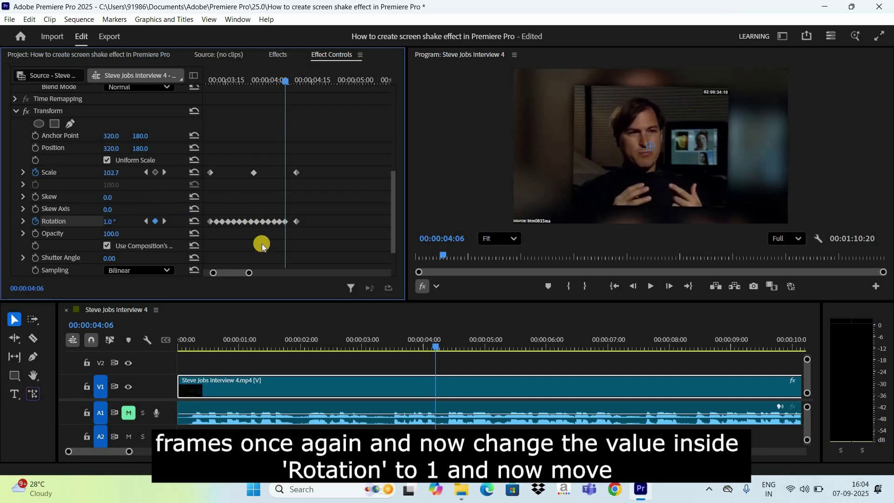
- Advance two frames to 00:00:04:08 and set the Transform effect's Rotation to -1
key(Right)
key(Right)
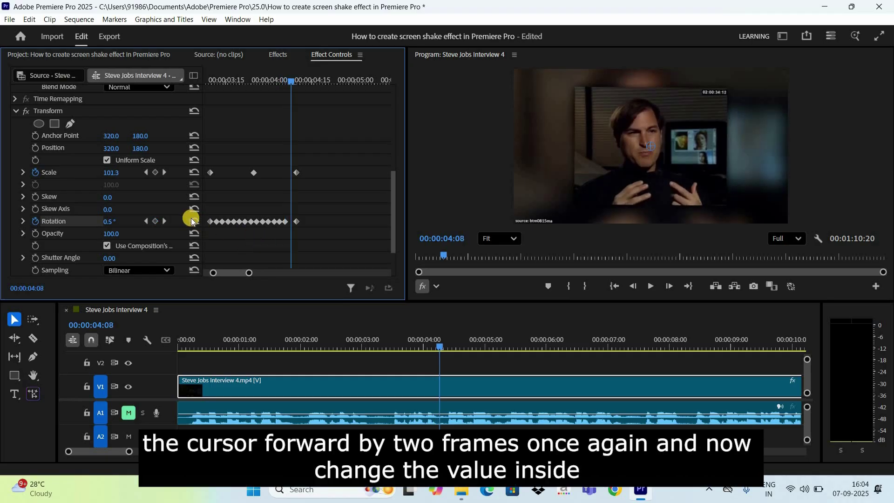
click(117, 218)
text(-1)
key(Return)
- Play back the keyframed section from about 00:00:03:03 to preview the screen shake
drag(216, 107, 203, 108)
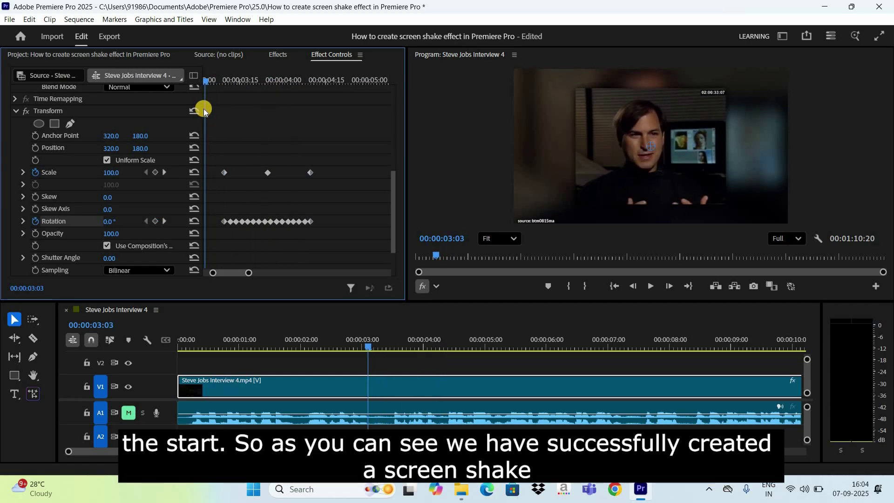
key(space)
key(space)
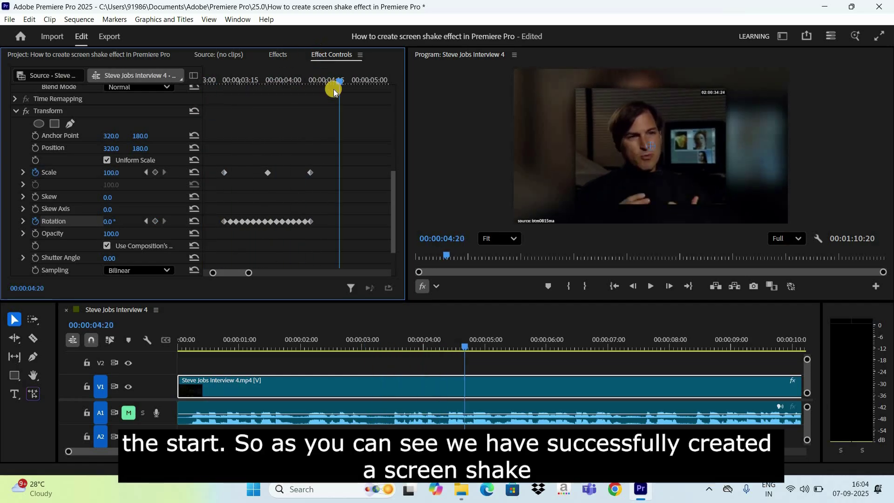
click(219, 104)
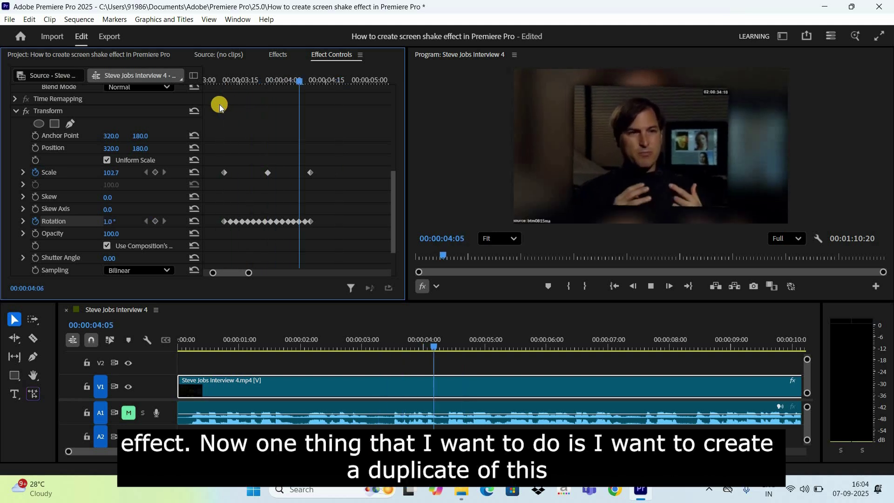
key(space)
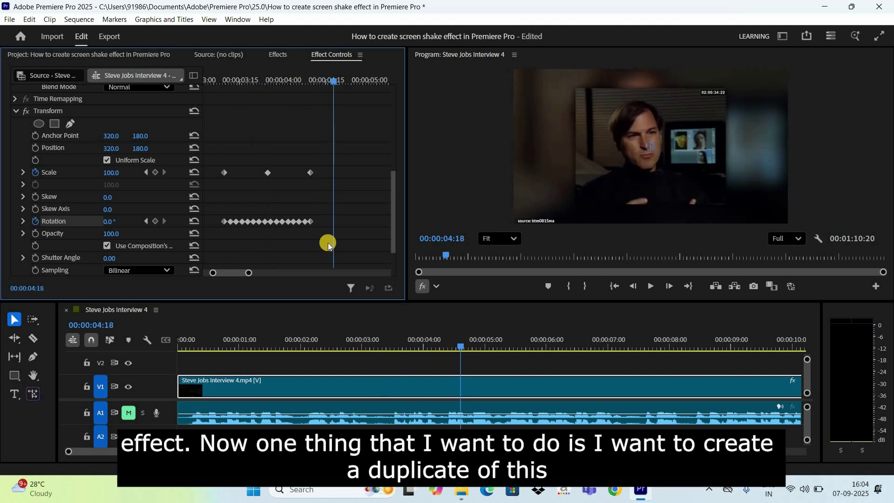
- Copy the interview video clip and paste a duplicate on track V1 at 00:01:21:05, past the end of the original
click(375, 387)
key(minus)
key(minus)
key(minus)
key(minus)
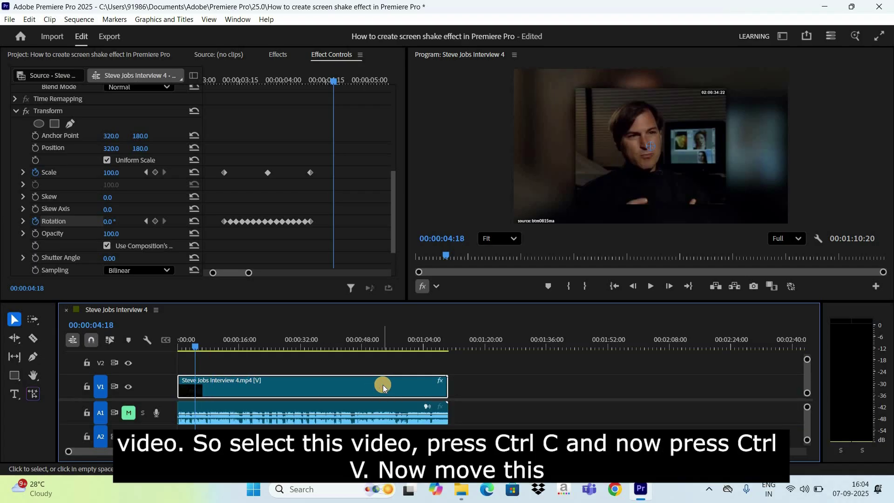
click(490, 344)
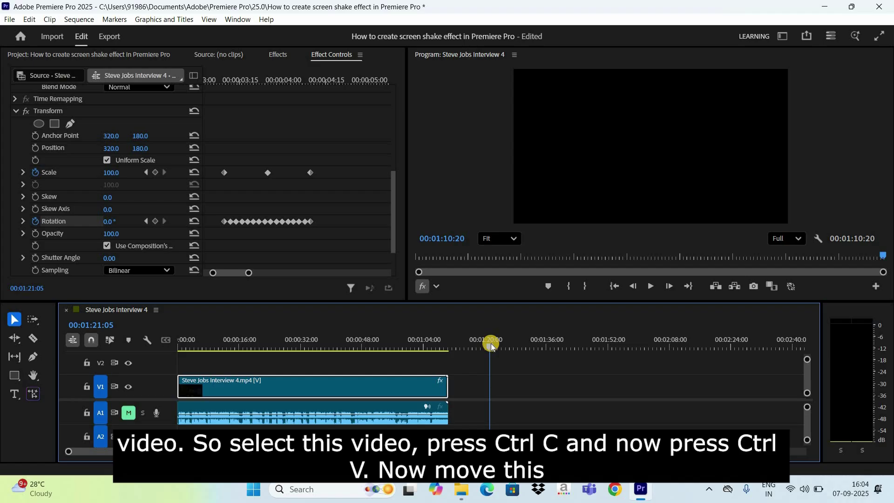
key(ctrl+v)
- Move the original clip up to track V2 and the duplicate to the start of V1, directly beneath it
click(325, 385)
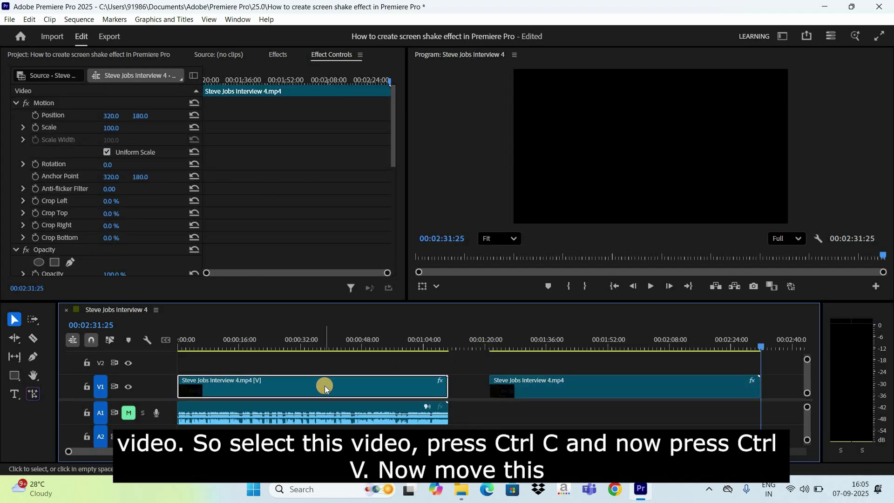
drag(324, 375, 326, 364)
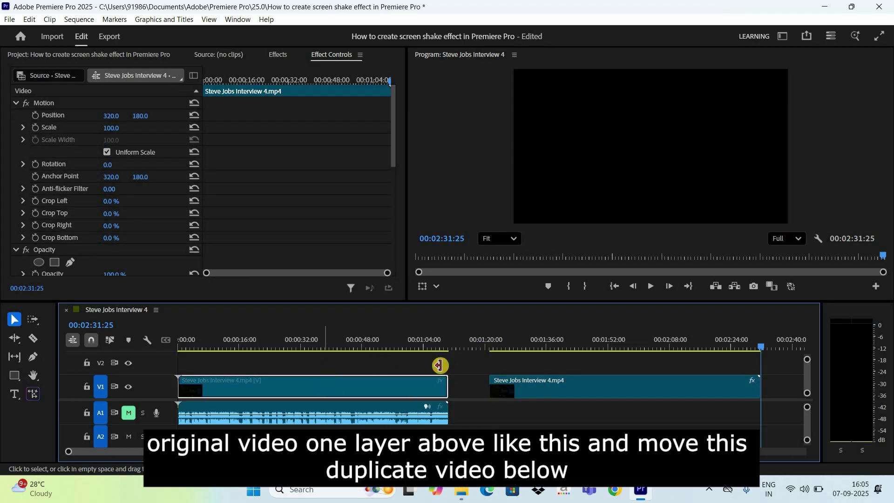
click(561, 384)
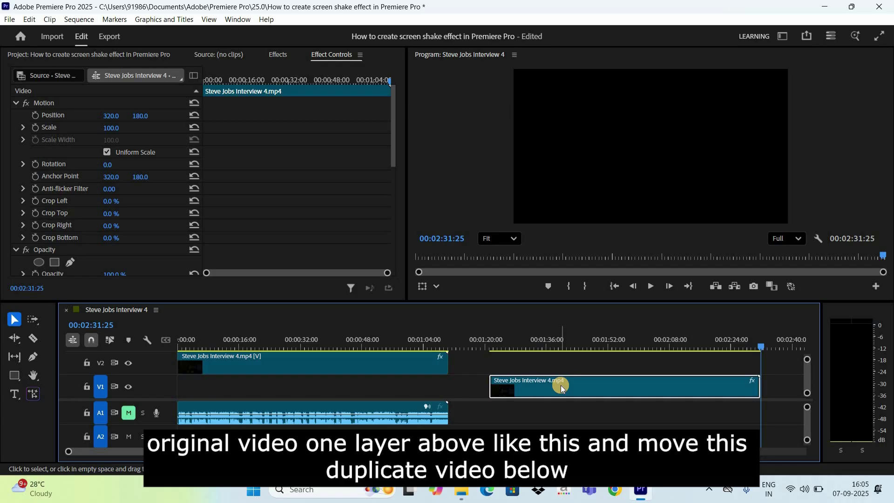
drag(516, 383, 283, 384)
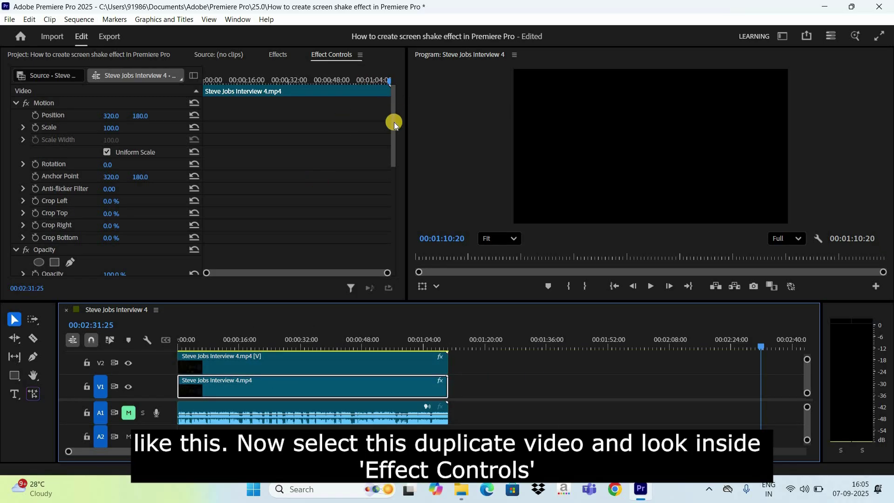
- Delete the Transform effect from the duplicate clip on track V1
drag(397, 146, 400, 199)
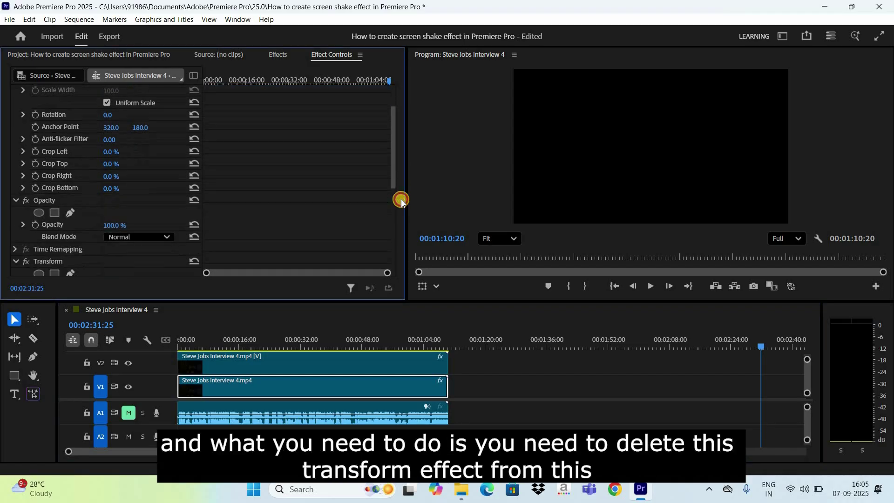
scroll(186, 116, down, 2)
click(52, 132)
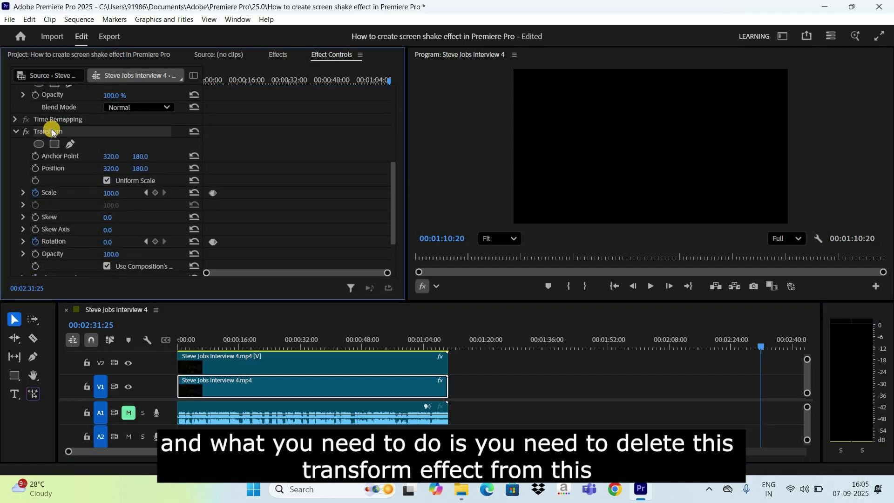
key(Delete)
- Scrub through the opening part of the stacked clips to check the picture, and return the playhead to the sequence start
click(259, 345)
drag(259, 345, 213, 356)
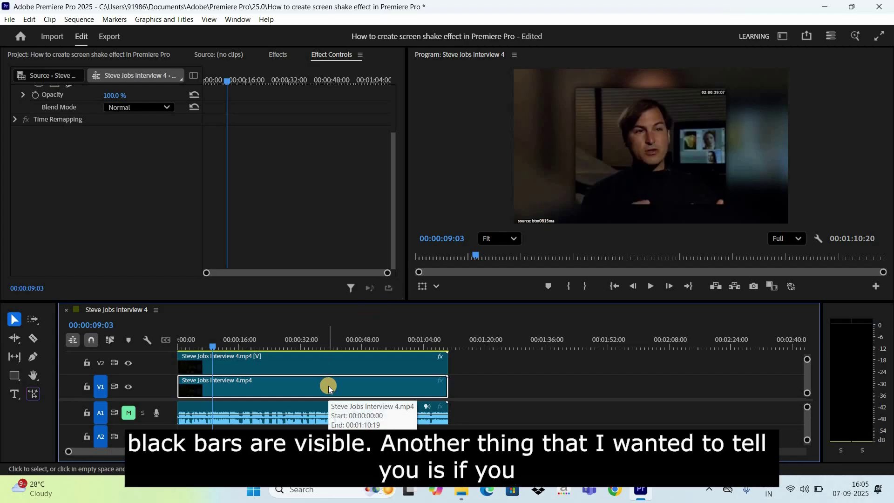
drag(211, 349, 238, 365)
key(Home)
- Turn off Use Composition's Shutter Angle in the Transform effect of the original clip on track V2
click(261, 365)
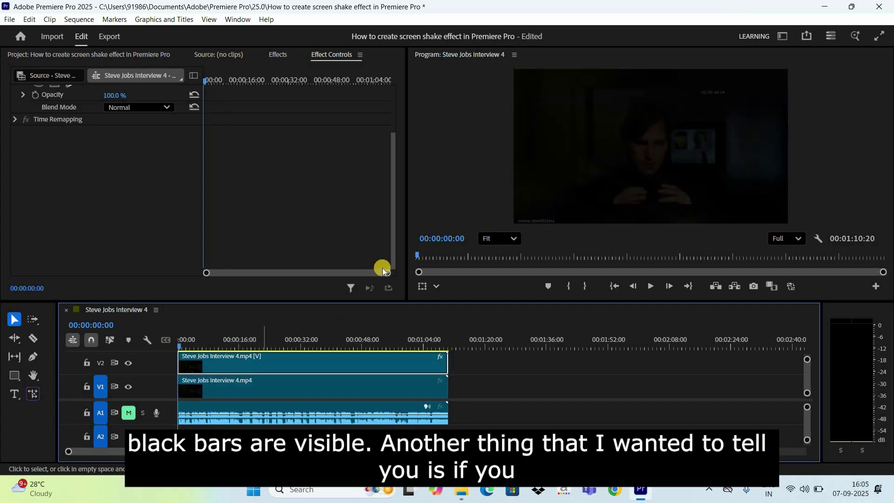
click(394, 155)
drag(393, 155, 394, 156)
click(285, 361)
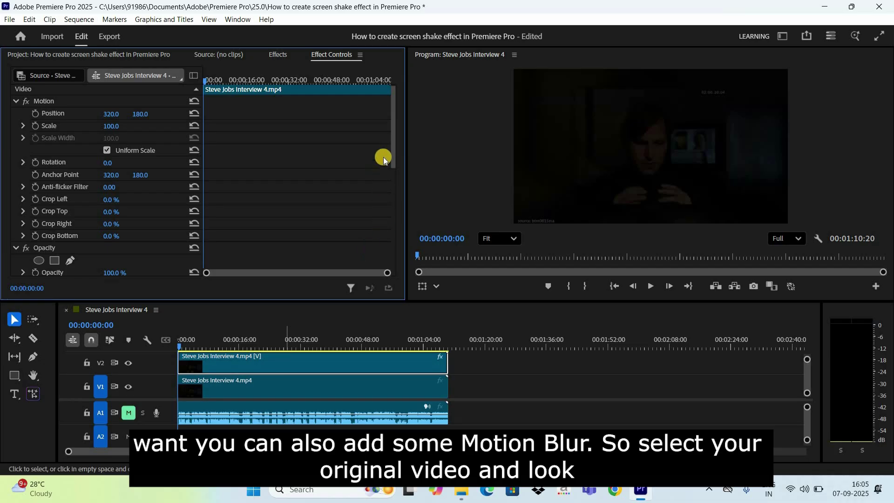
drag(394, 161, 402, 256)
scroll(231, 221, down, 1)
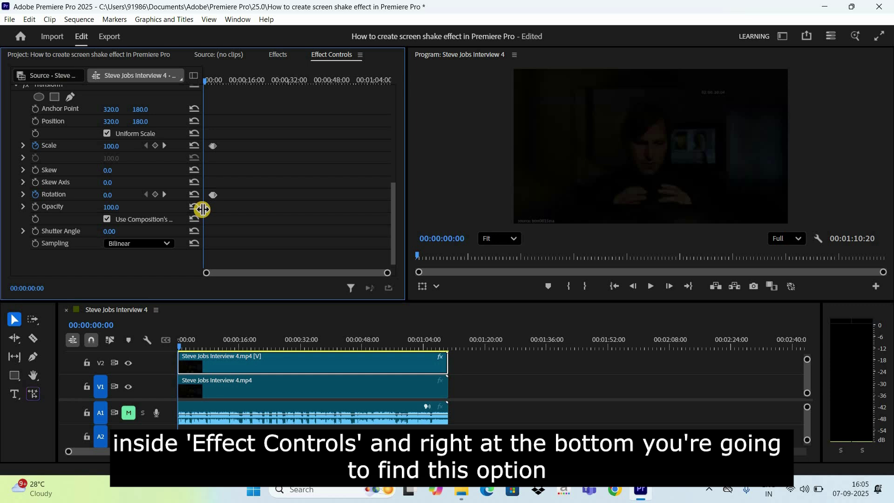
click(237, 212)
drag(204, 219, 321, 225)
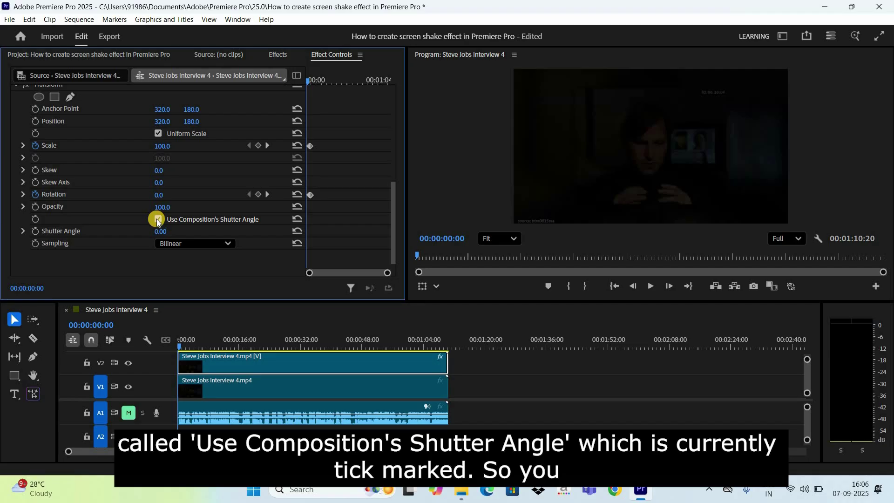
click(178, 222)
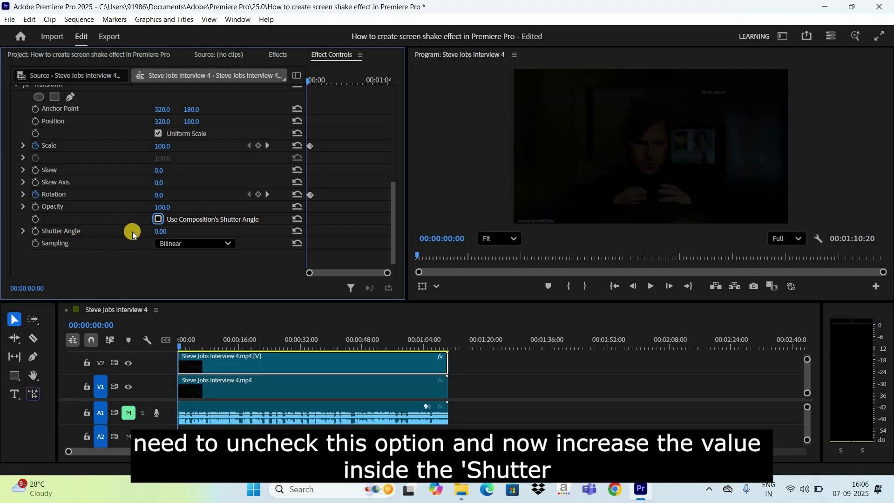
- Set the Transform effect's Shutter Angle to 360 to add motion blur to the shake
click(165, 231)
text(360)
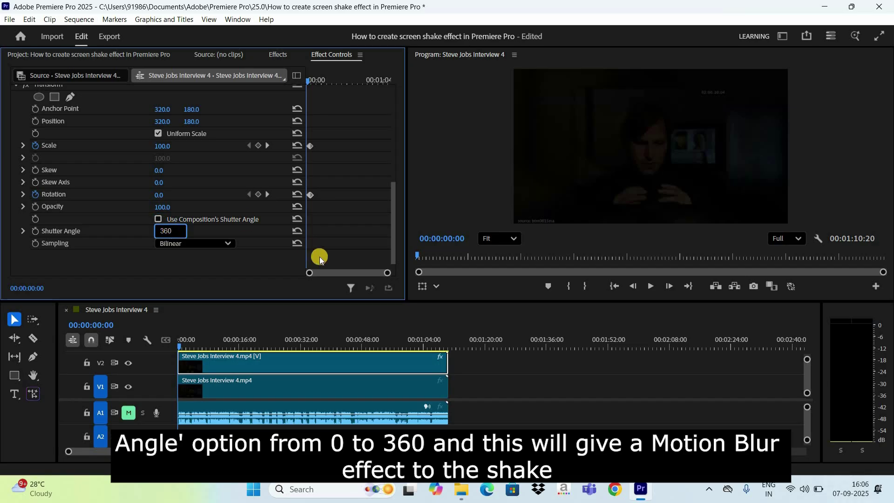
key(Return)
- Play the opening of the sequence twice from the start to review the shake with motion blur
key(space)
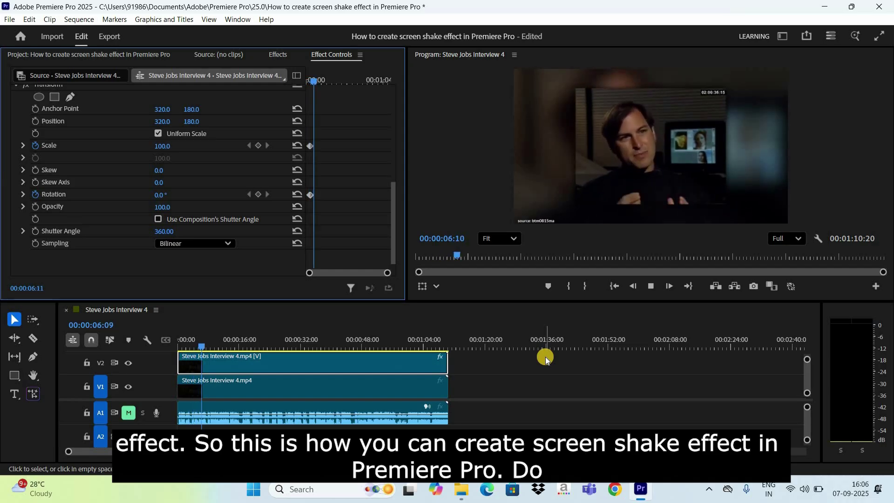
key(space)
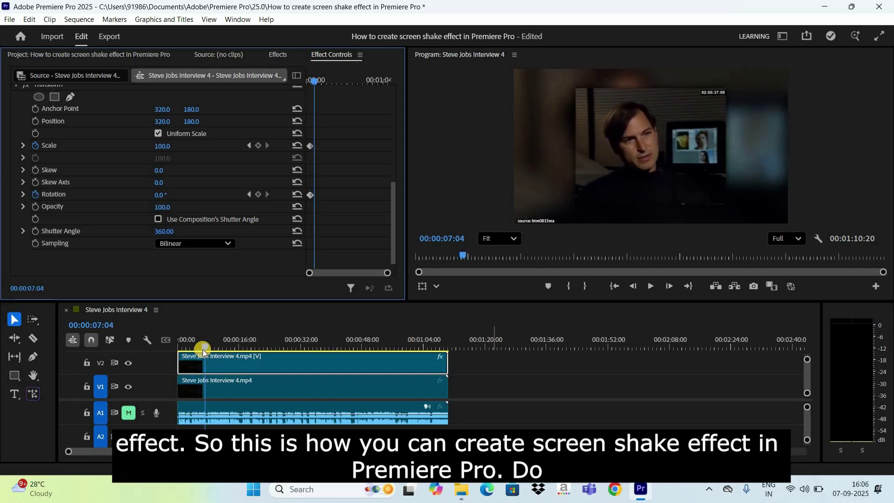
drag(203, 346, 181, 352)
key(space)
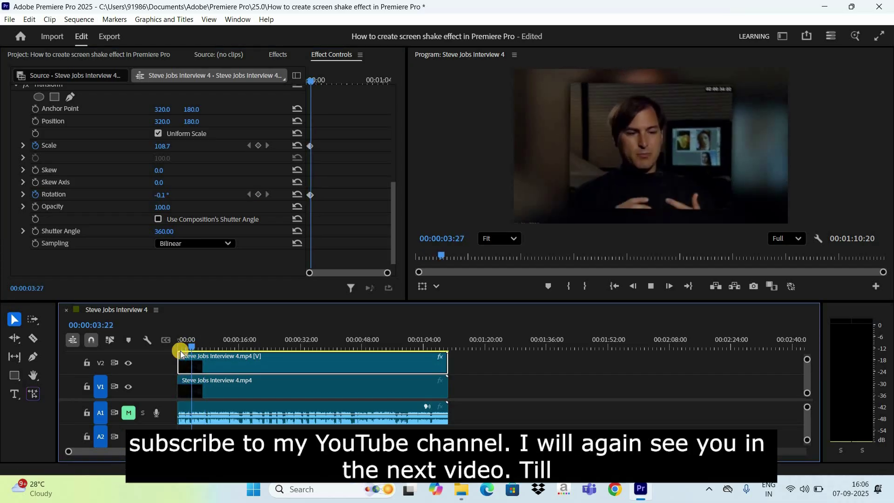
key(space)
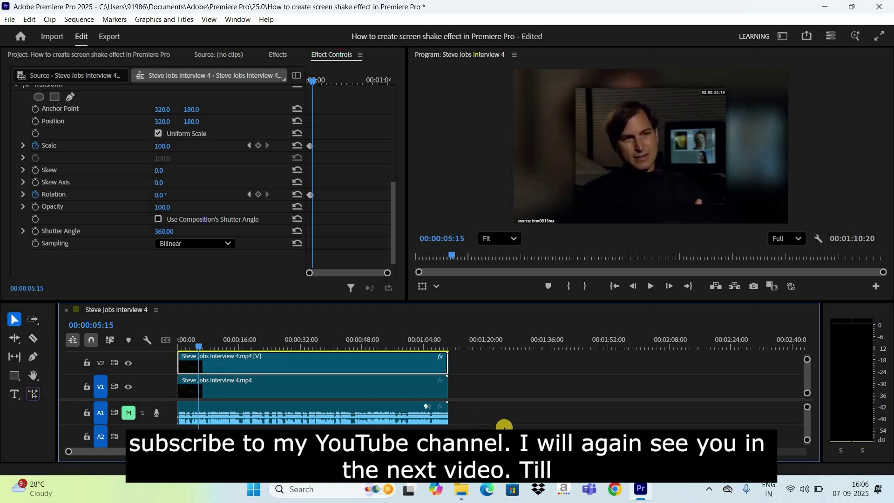